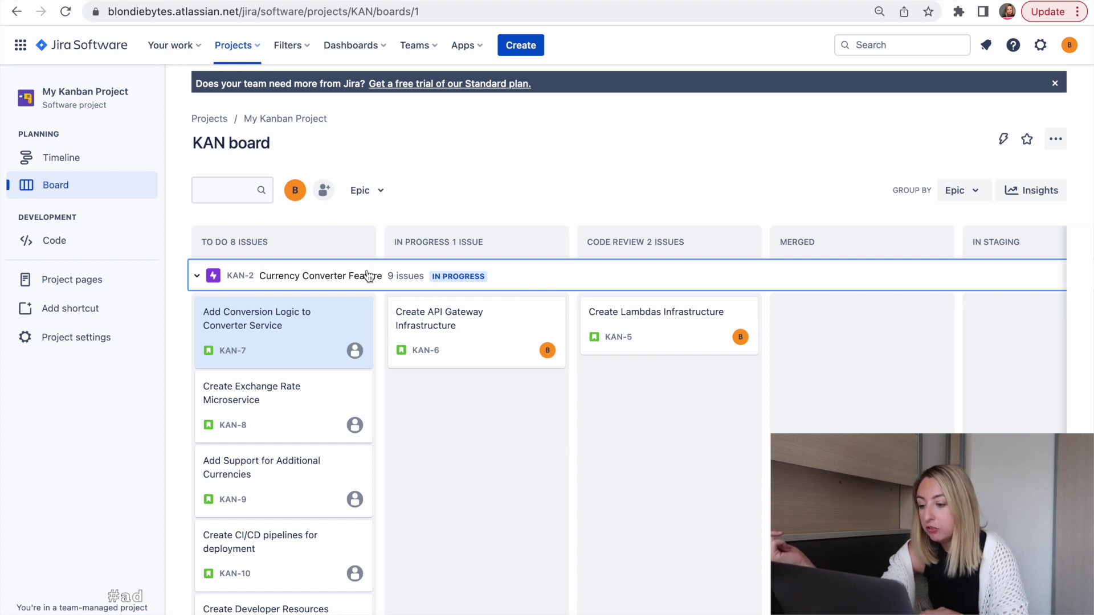
click(194, 276)
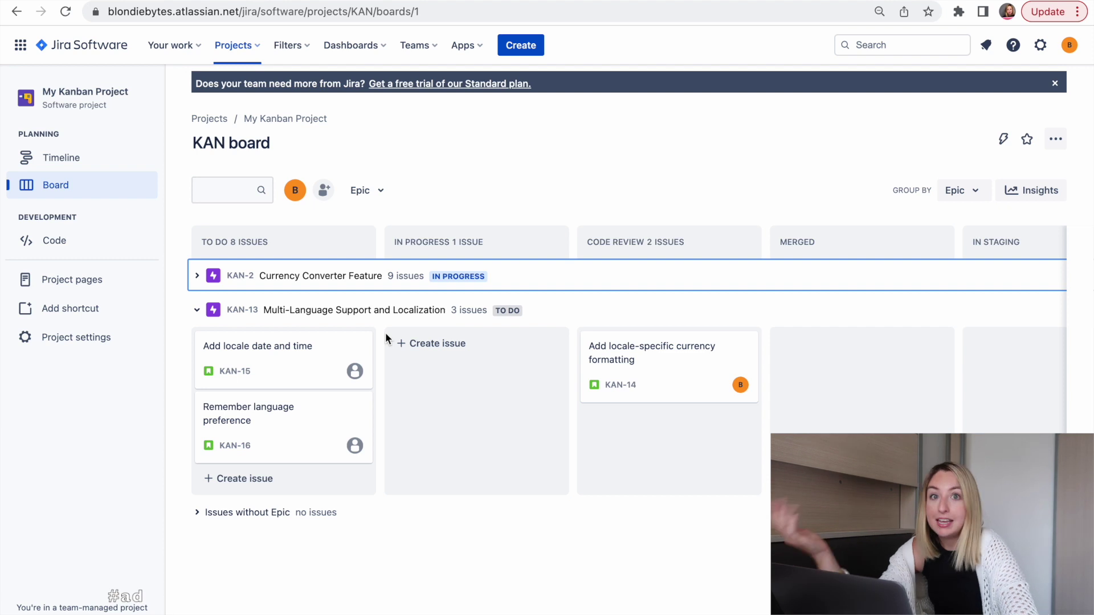
click(196, 276)
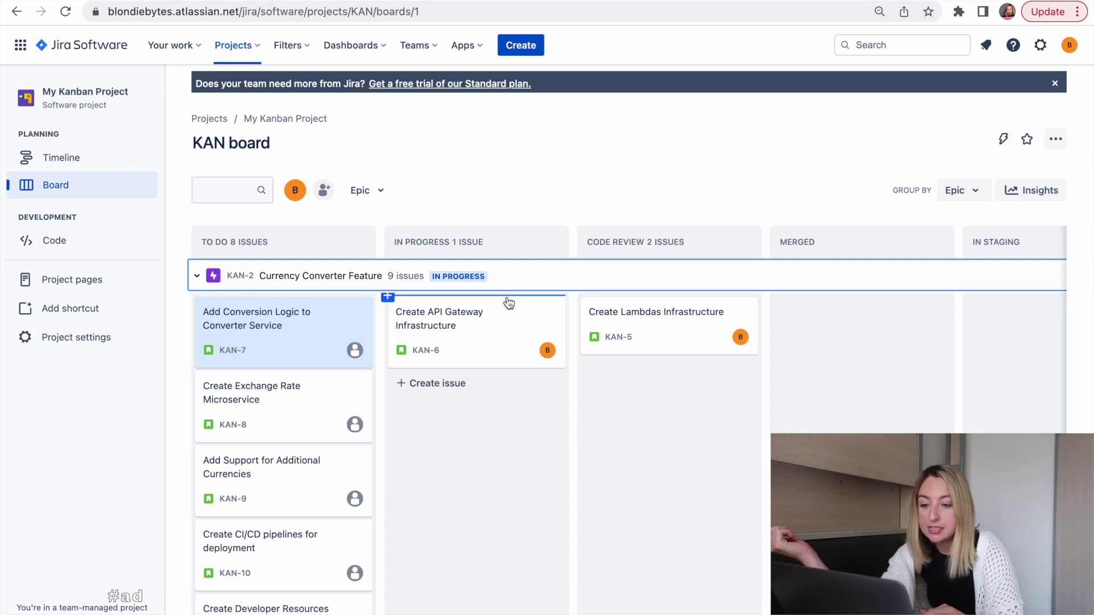
scroll(710, 356, right, 3)
scroll(781, 308, right, 3)
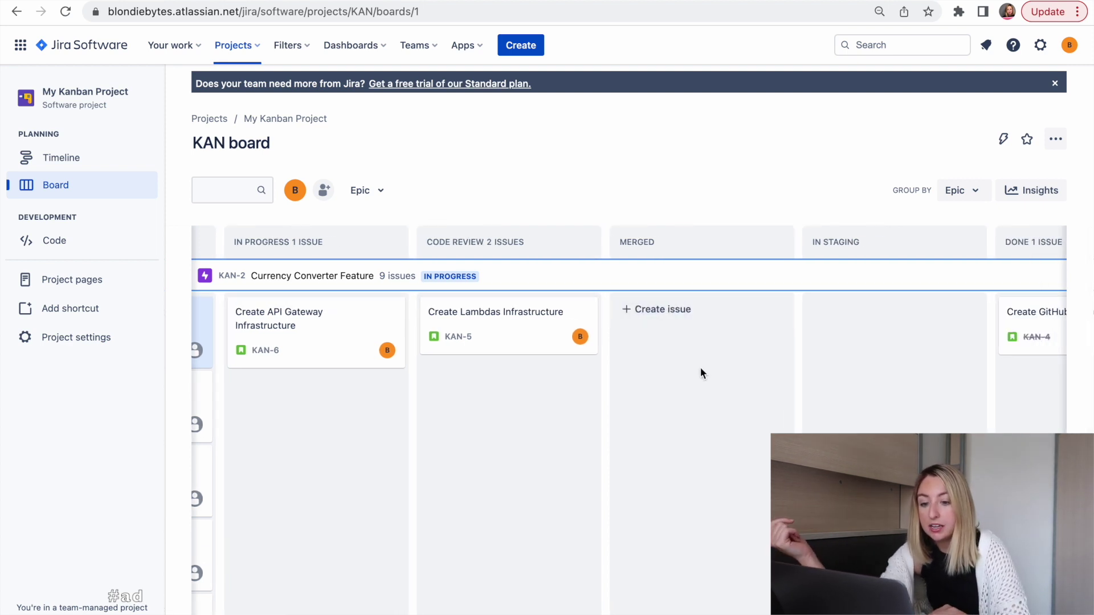
scroll(701, 373, right, 6)
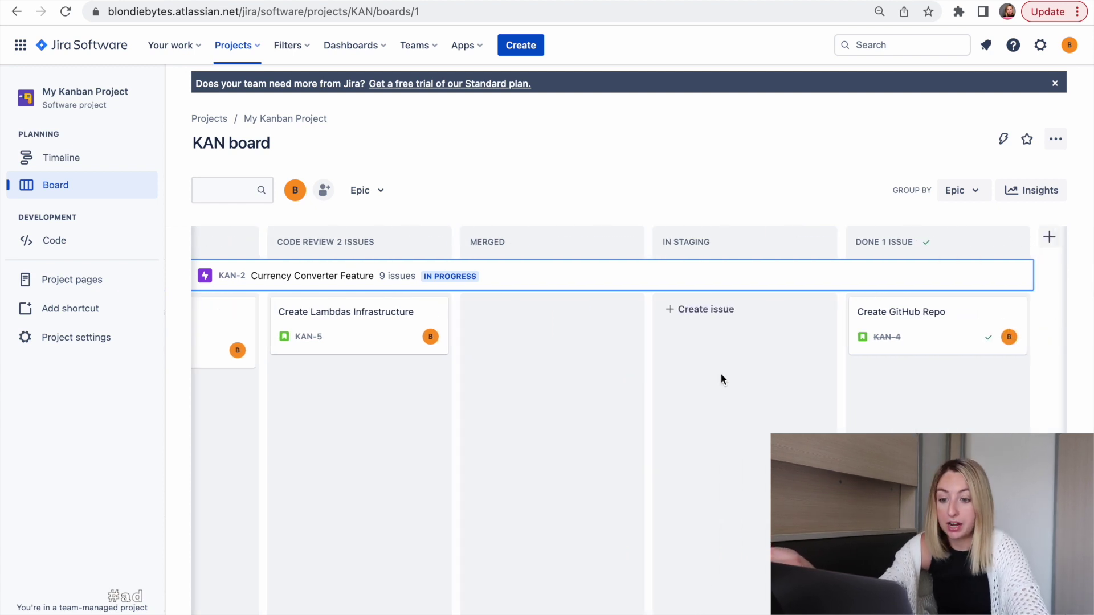
scroll(947, 359, left, 12)
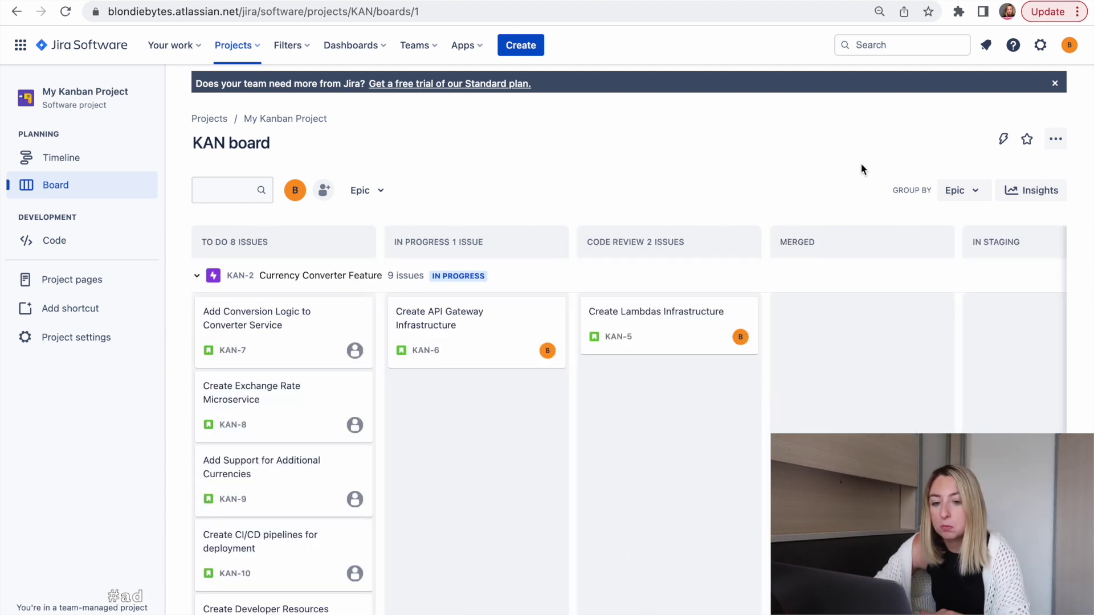
Open Configure board for the KAN board and review its To Do, In Progress, Code Review and Merged columns
click(1058, 139)
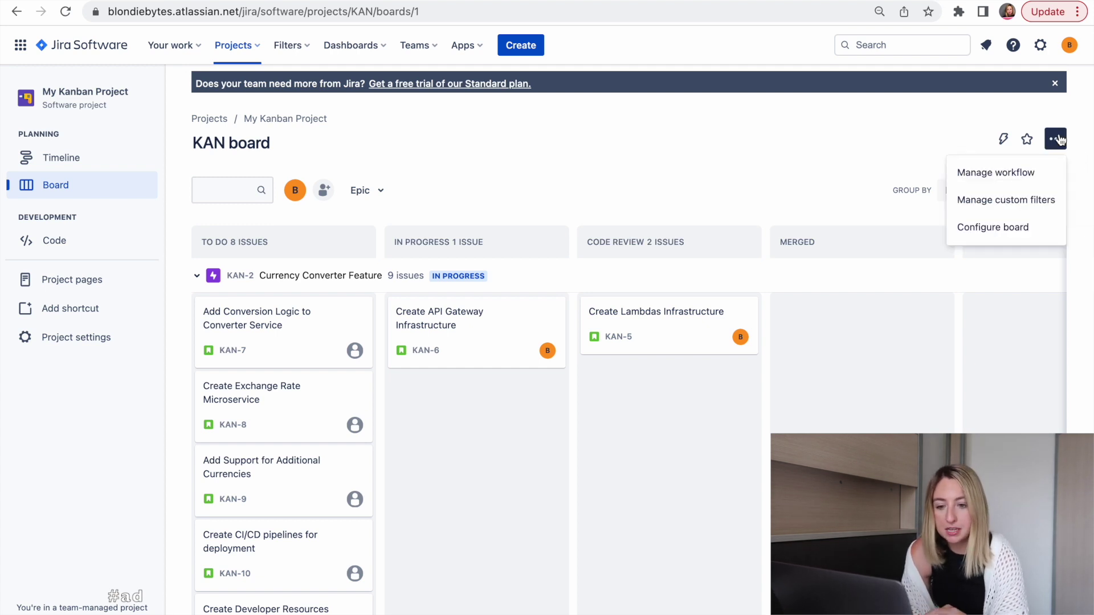
click(1029, 225)
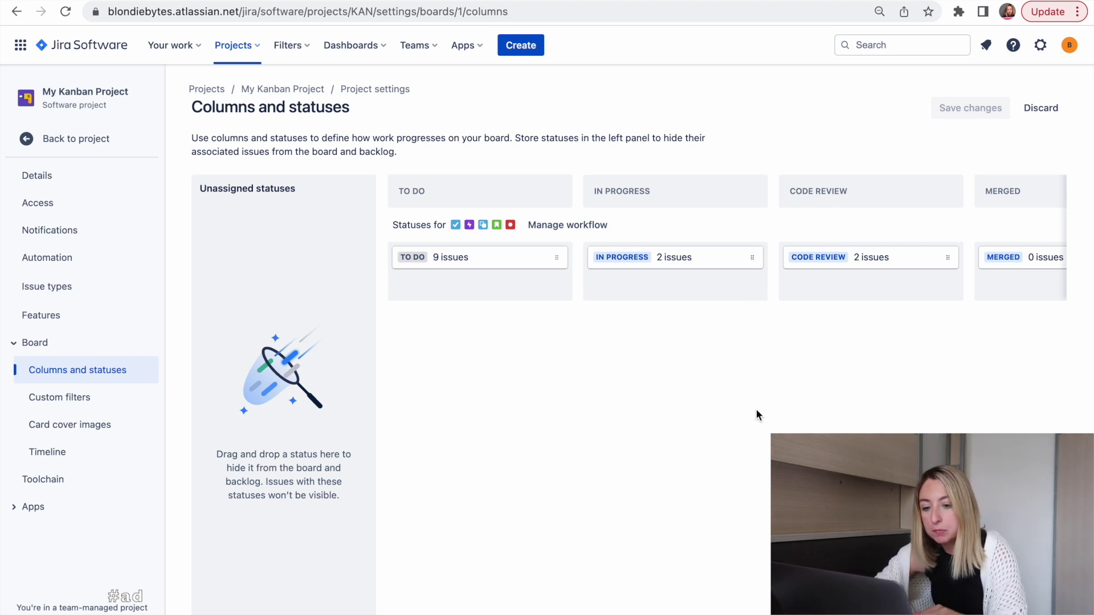
scroll(756, 409, right, 2)
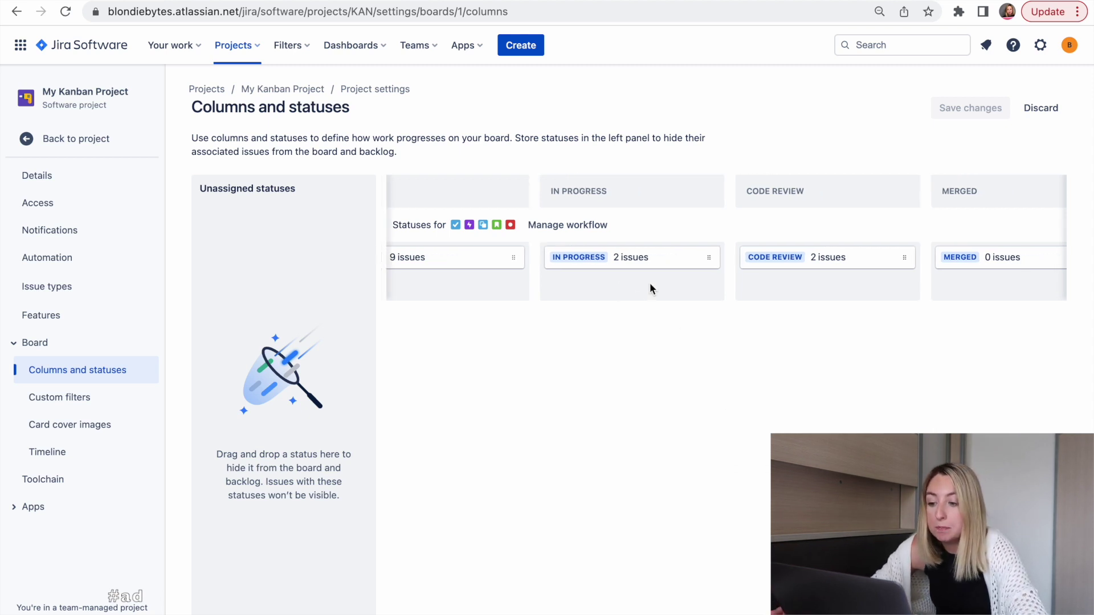
scroll(650, 282, right, 10)
scroll(649, 282, left, 10)
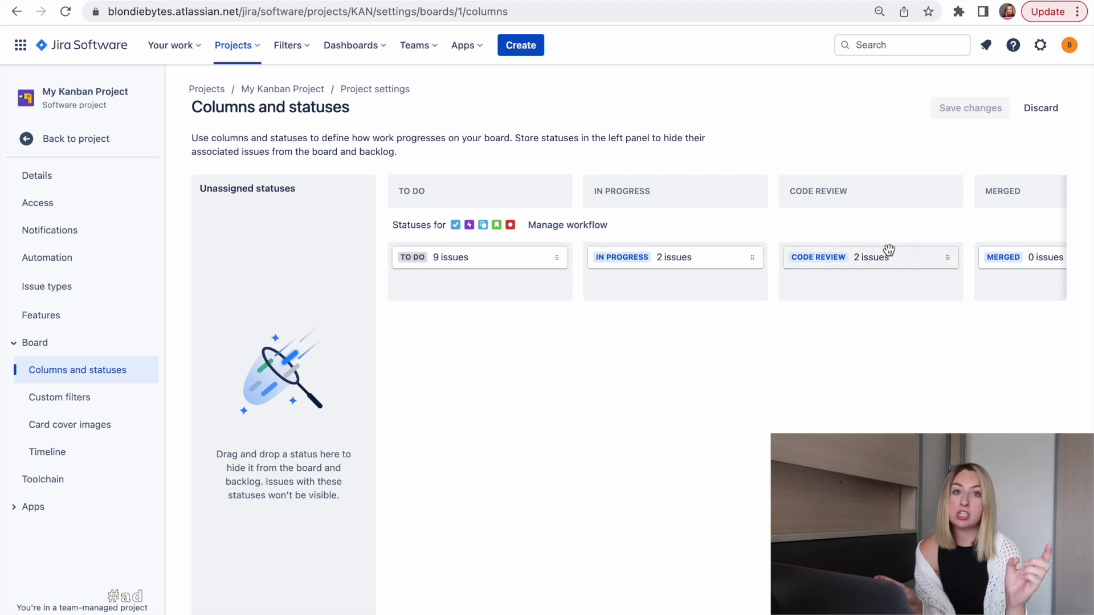
Edit the KAN workflow and create a 'deploy to staging' transition from MERGED to IN STAGING
click(598, 226)
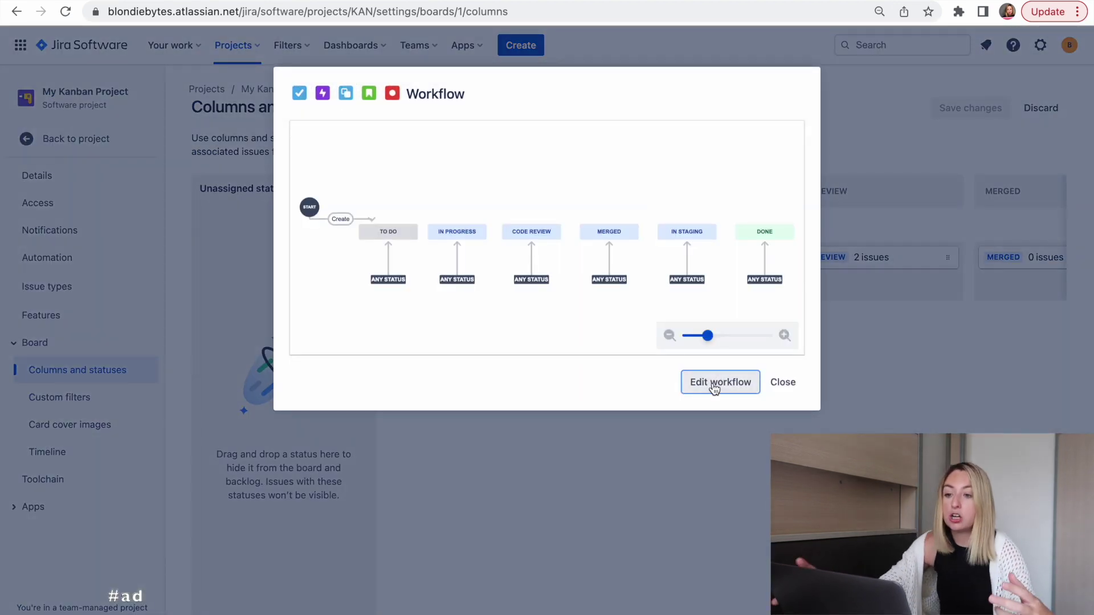
click(714, 388)
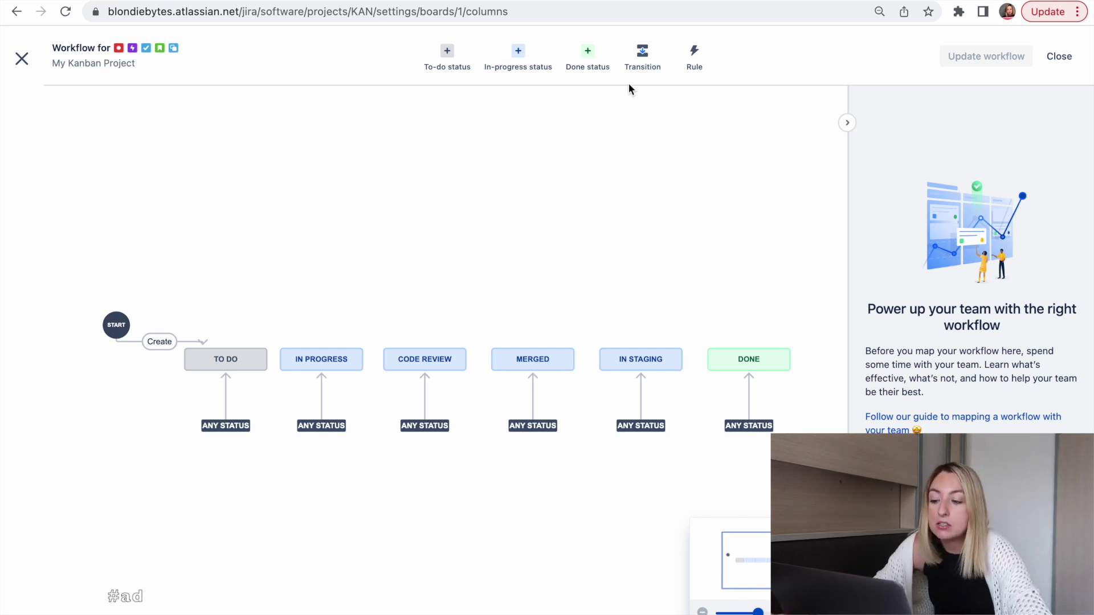
click(648, 43)
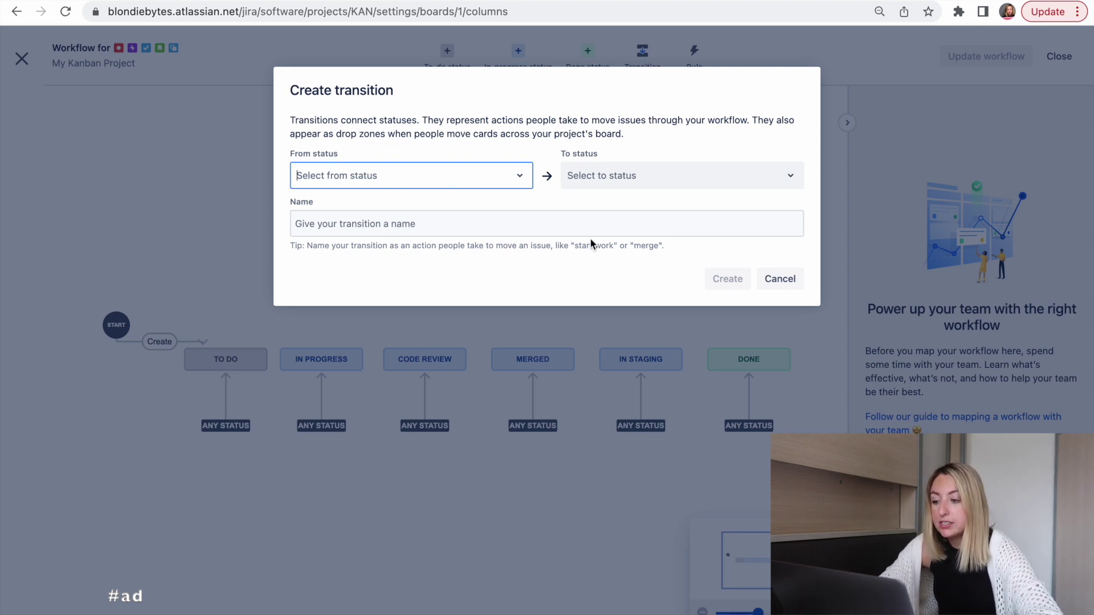
text(Merge)
key(Return)
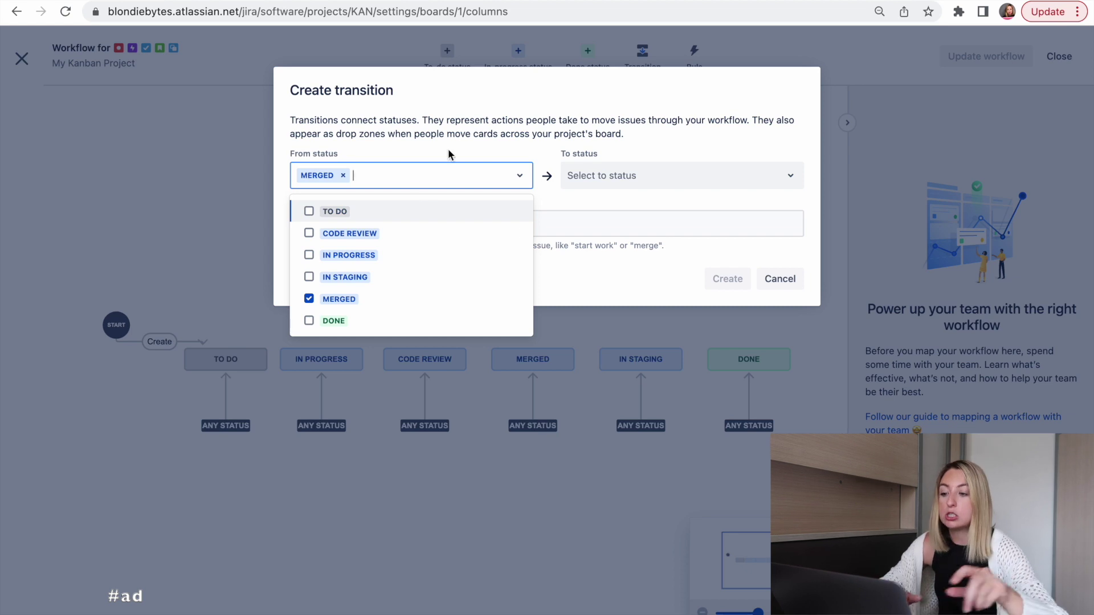
click(608, 174)
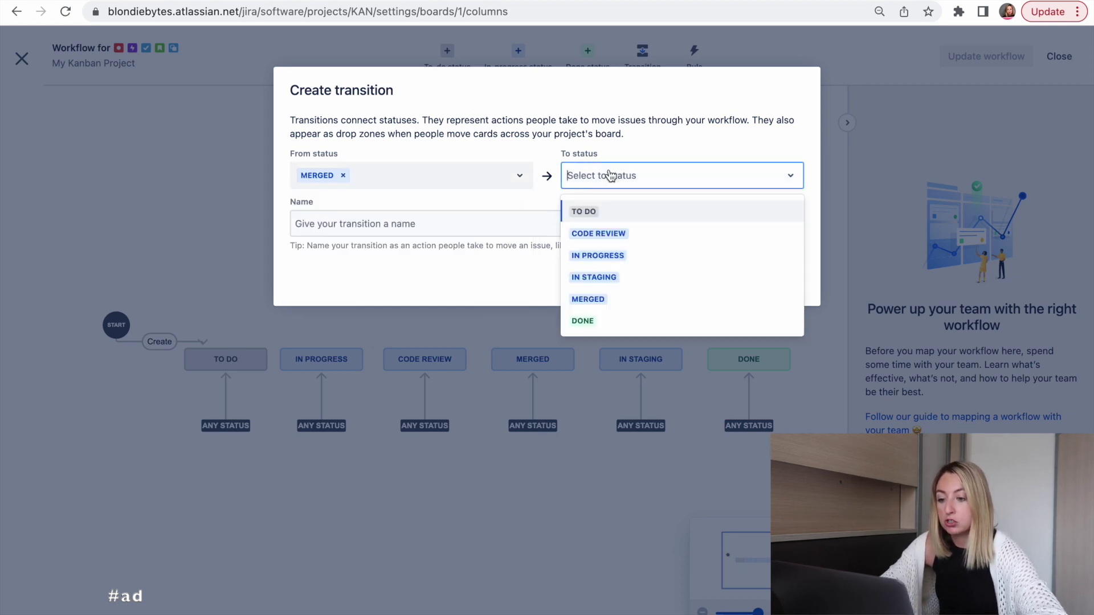
text(Staging)
key(Return)
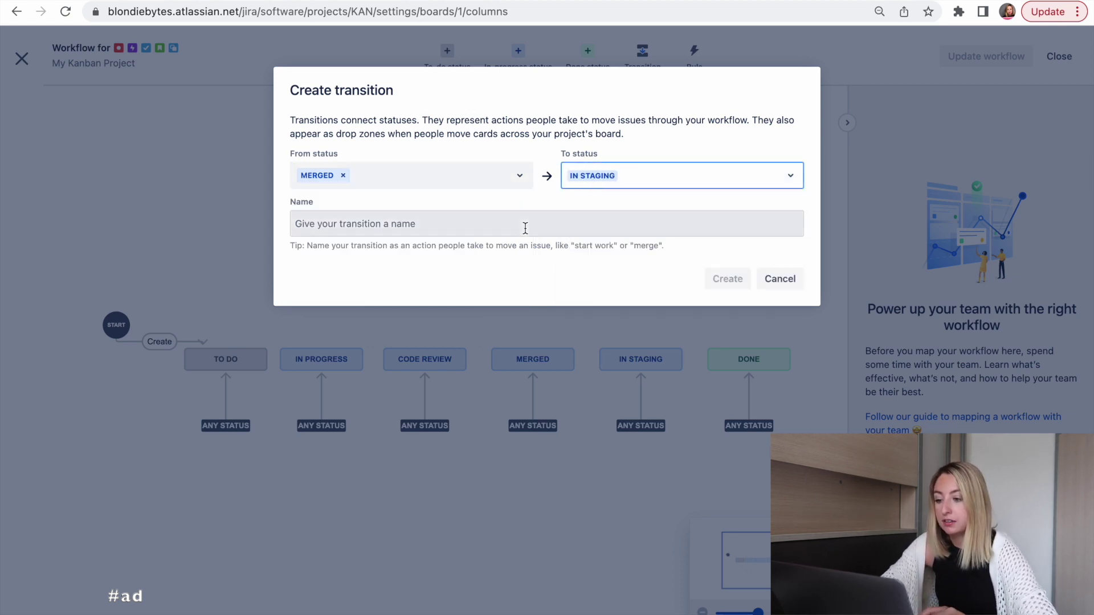
click(769, 223)
text(deploy to staging)
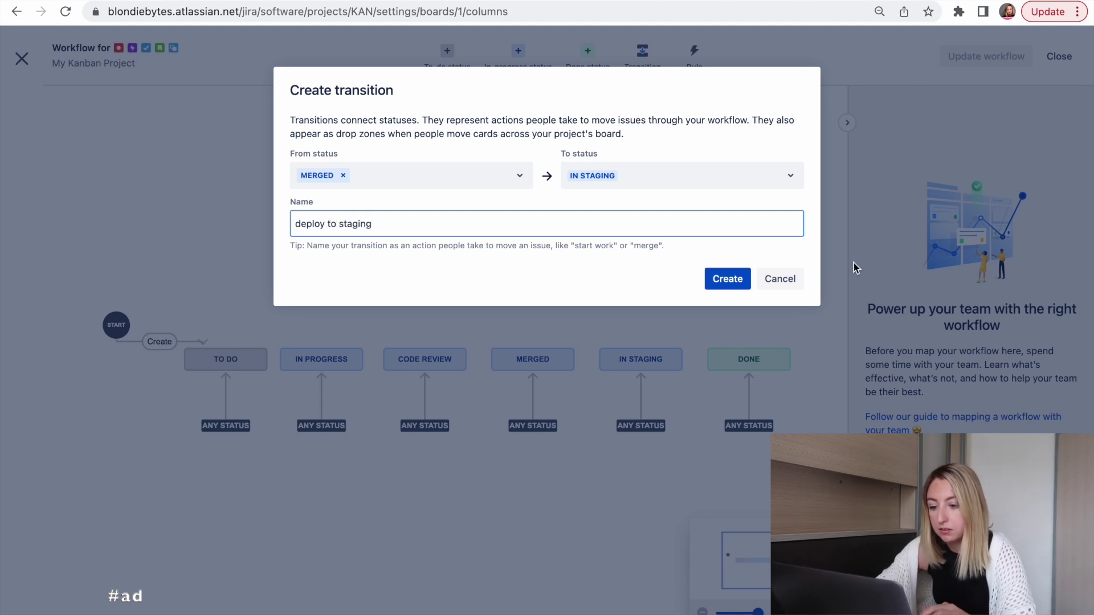
click(722, 276)
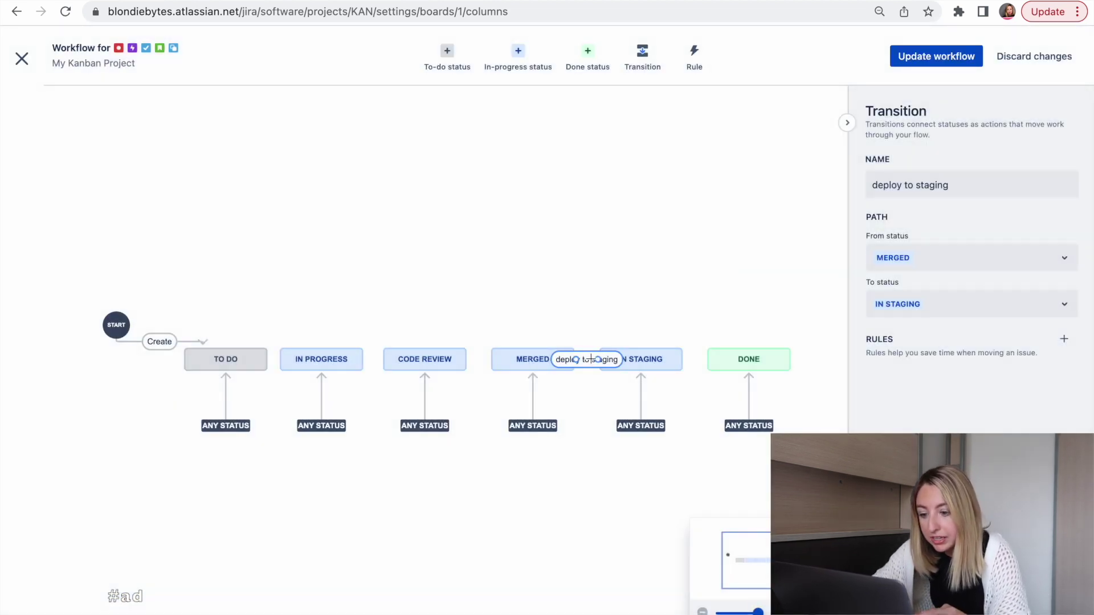
Delete the any-status transition into IN STAGING, tidy the diagram, and save the workflow and board columns
drag(592, 359, 539, 340)
click(648, 421)
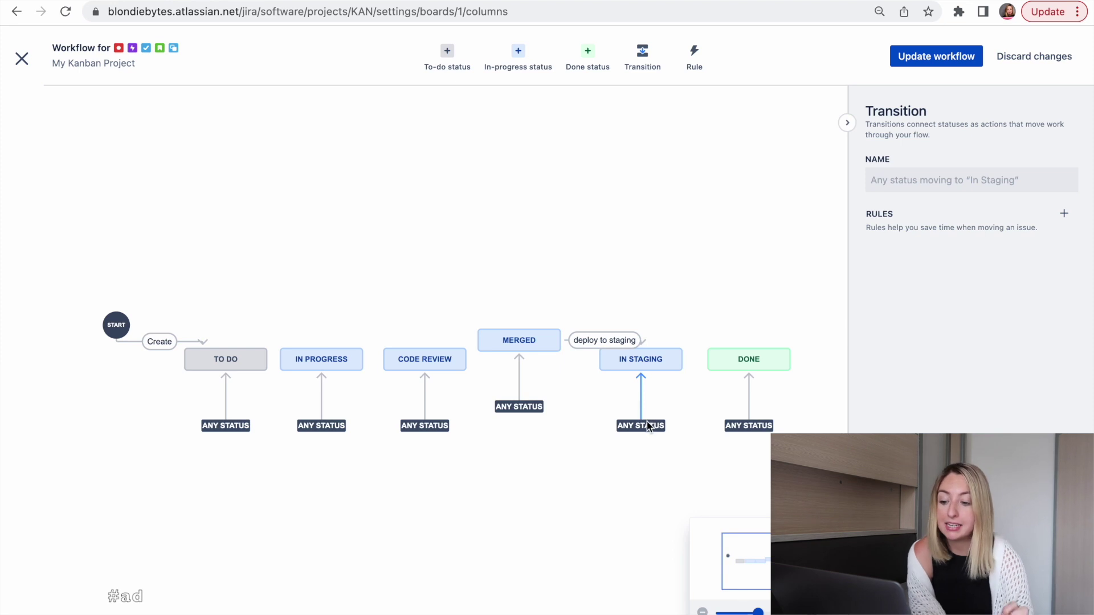
key(Delete)
drag(651, 360, 659, 375)
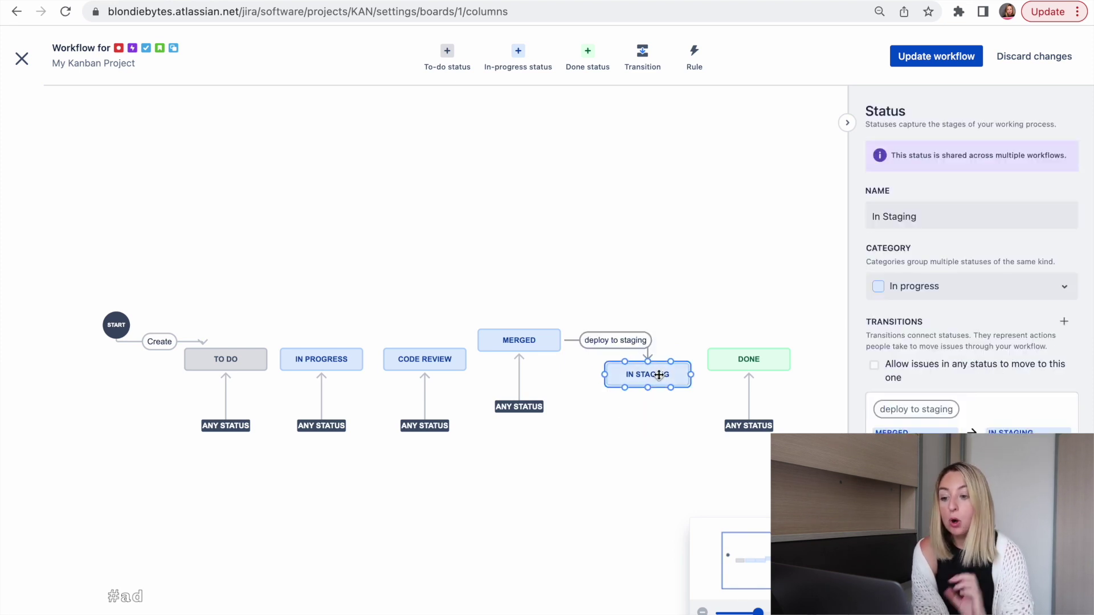
click(645, 425)
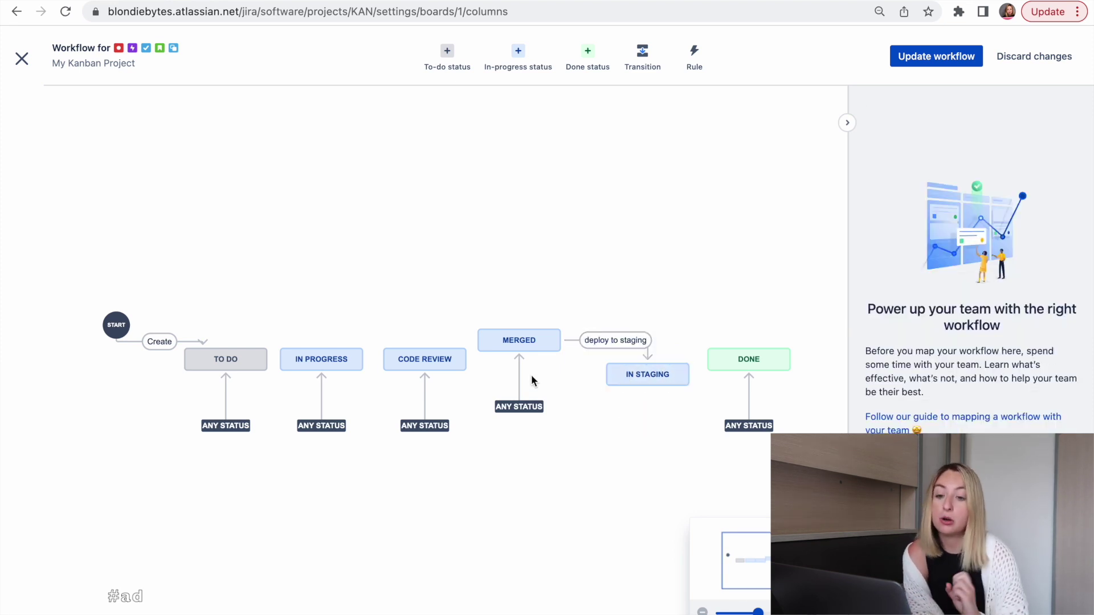
click(926, 71)
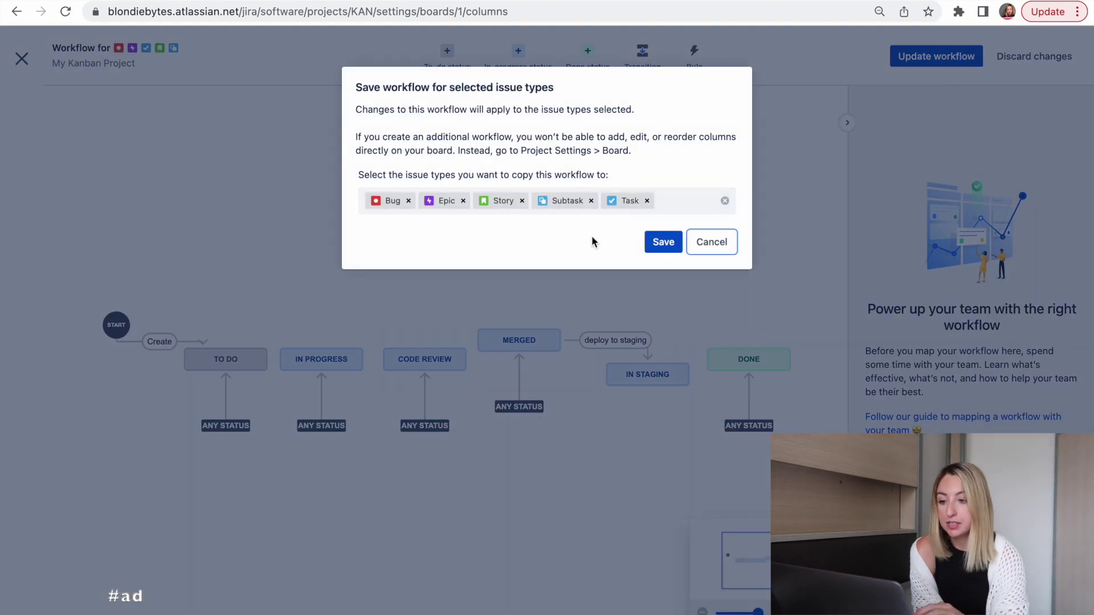
click(662, 241)
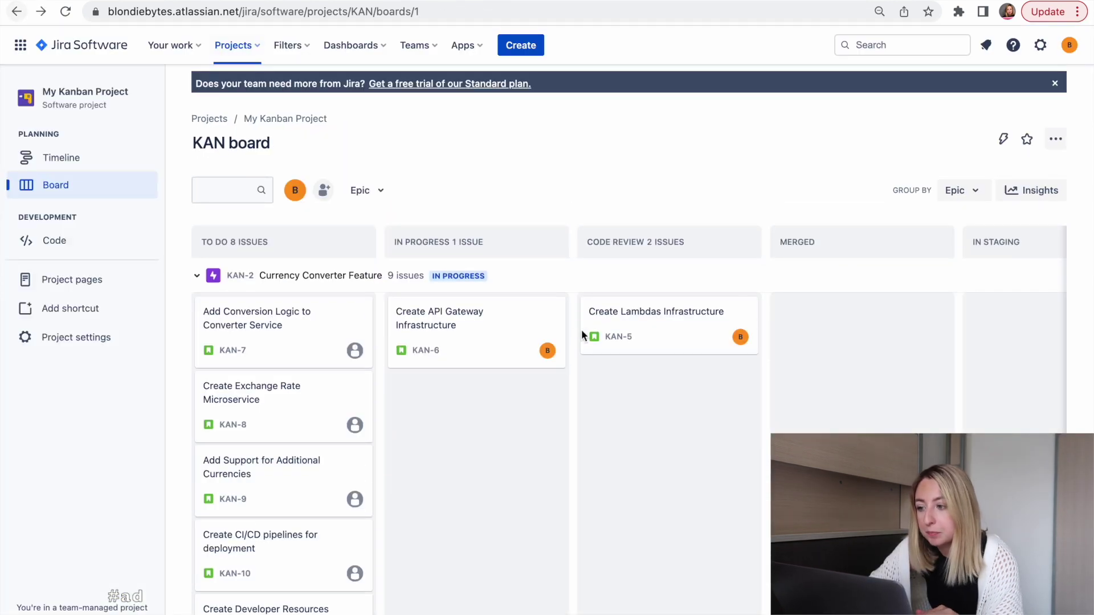
Move the Create Lambdas Infrastructure story from Code Review into Merged, then on to In Staging
scroll(664, 368, right, 3)
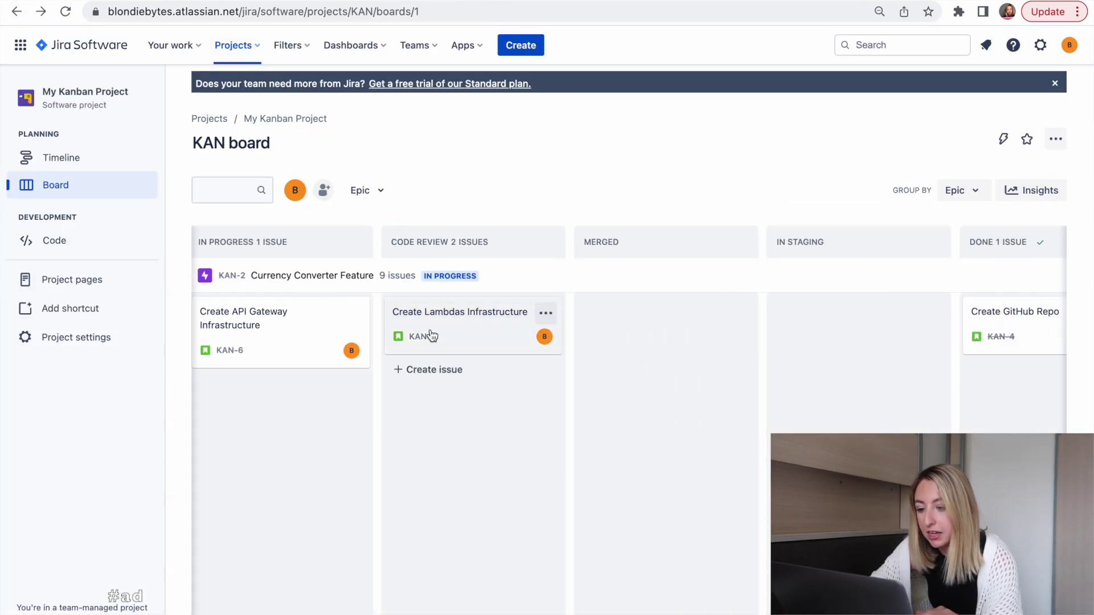
drag(424, 340, 780, 331)
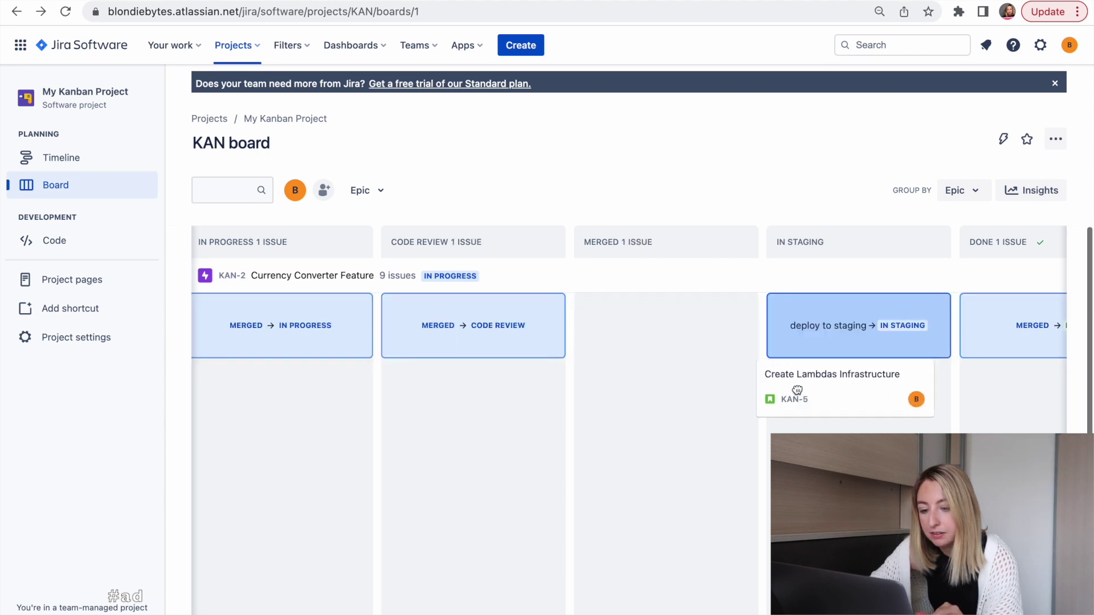
drag(797, 390, 811, 370)
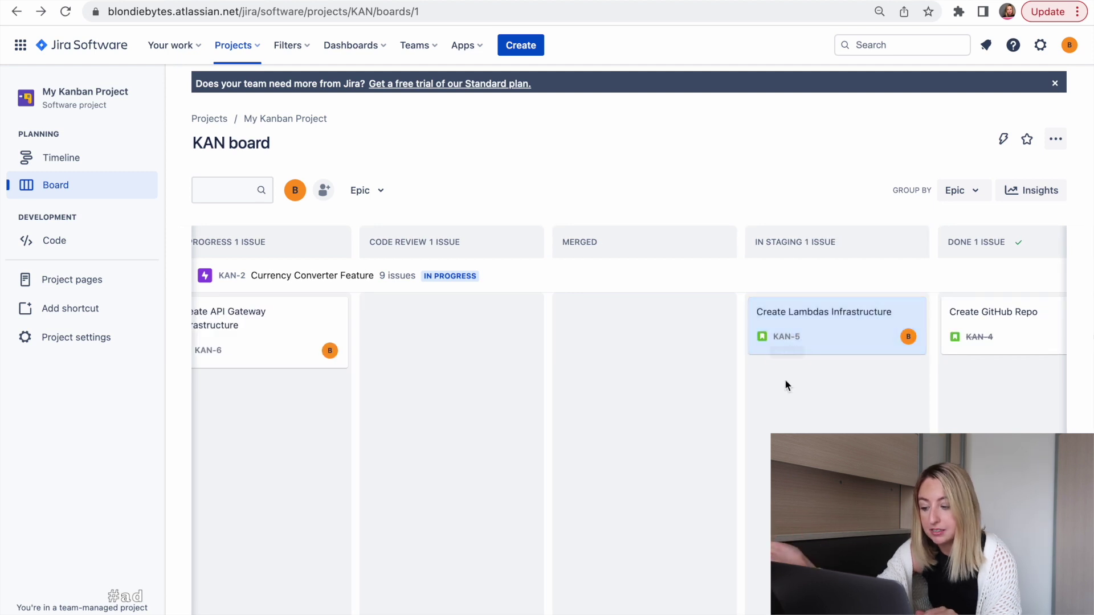
Try dragging KAN-6 from In Progress straight to In Staging, which the board blocks
scroll(267, 335, left, 2)
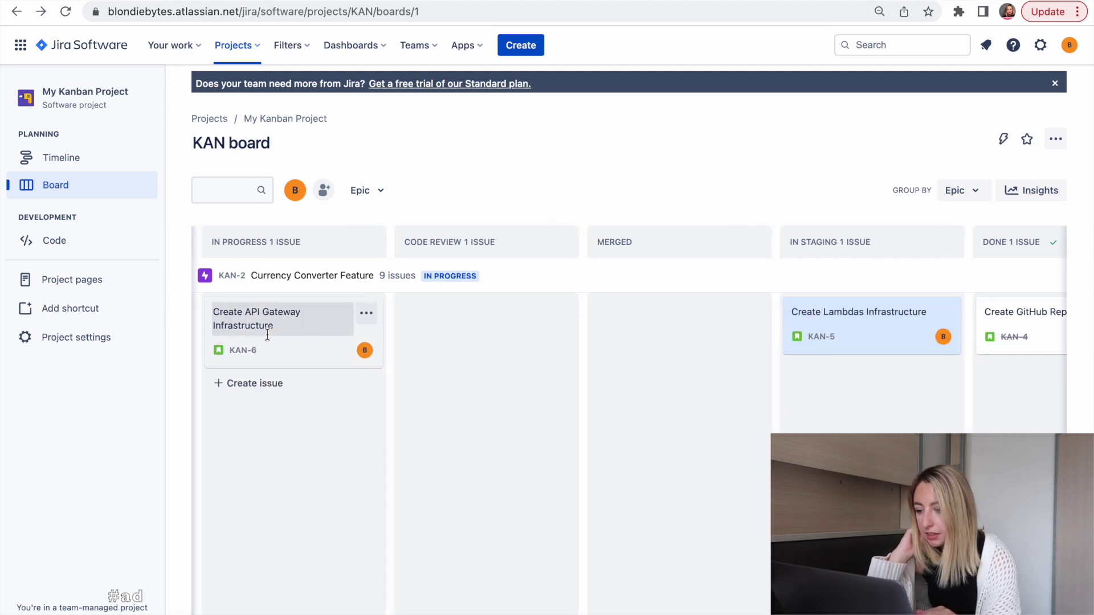
scroll(267, 334, left, 2)
drag(359, 351, 982, 454)
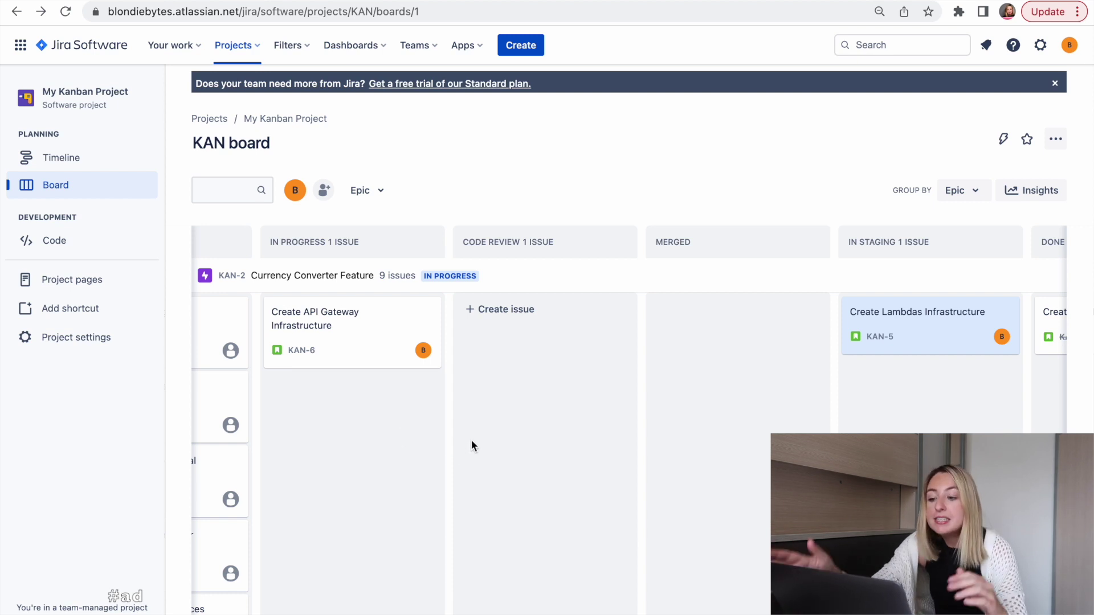
scroll(399, 433, left, 3)
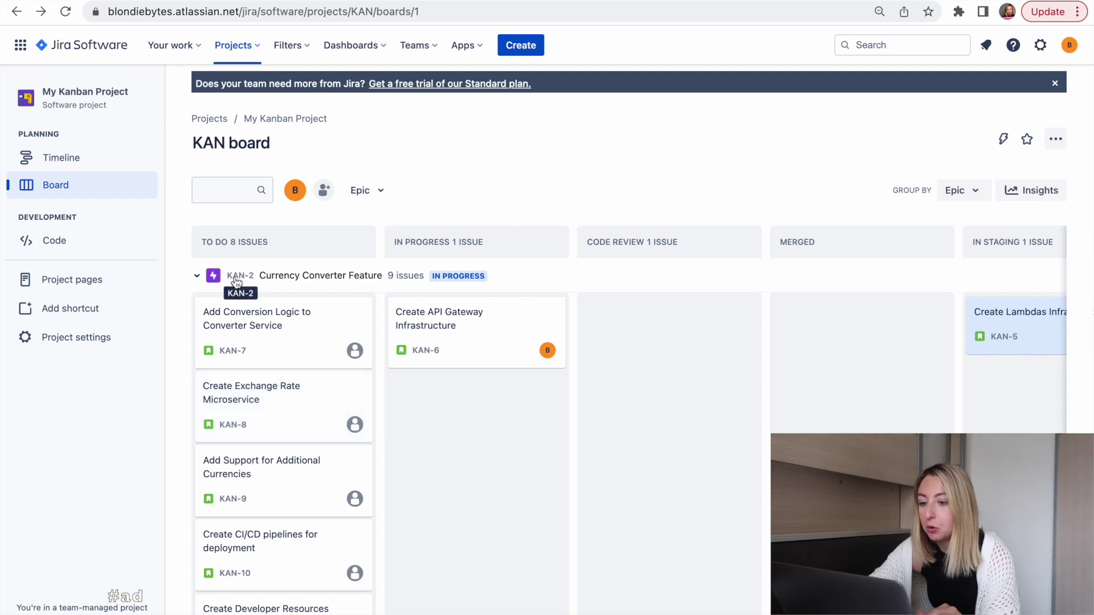
click(310, 277)
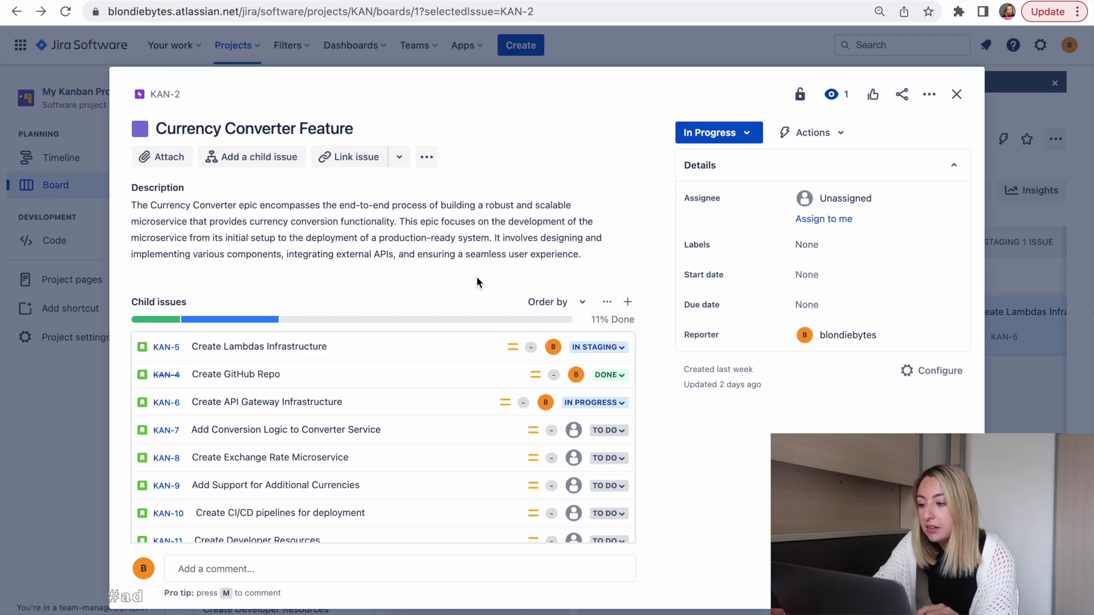
scroll(425, 354, down, 3)
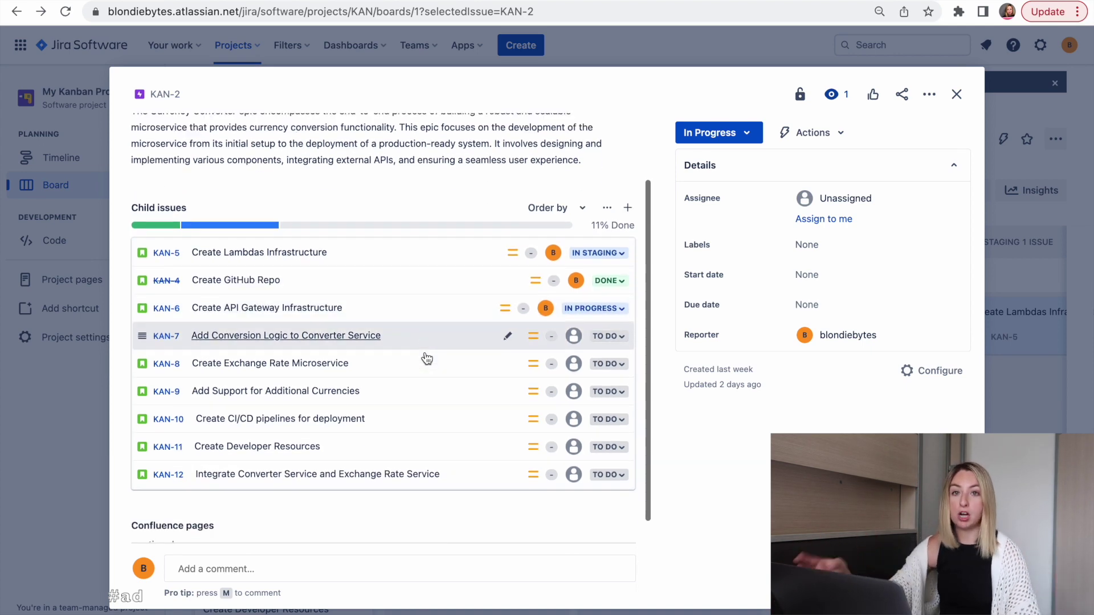
scroll(425, 358, down, 1)
scroll(422, 357, up, 4)
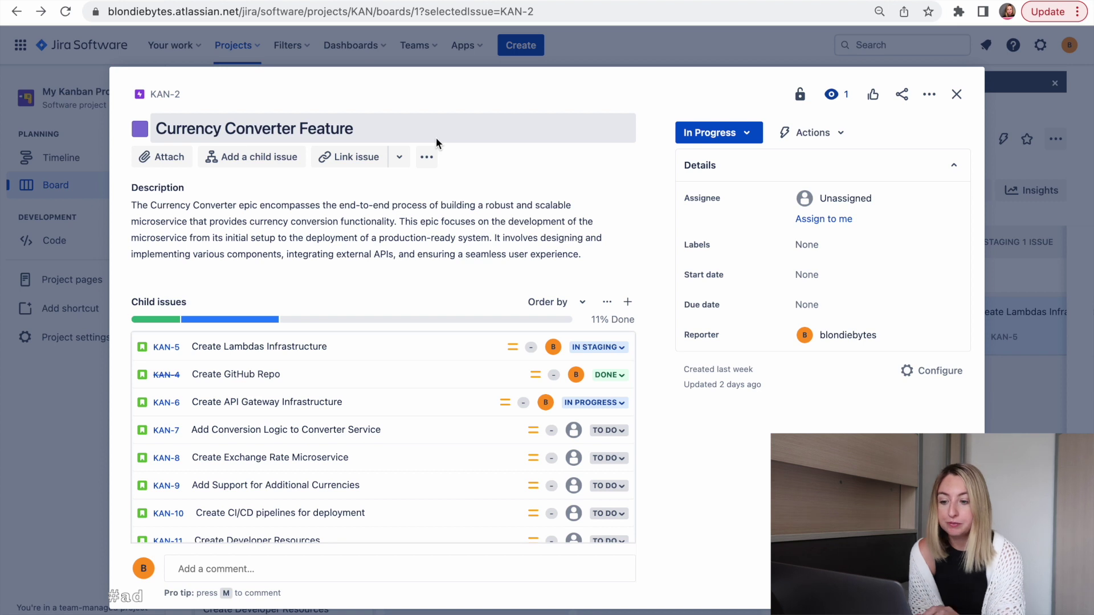
scroll(485, 359, down, 1)
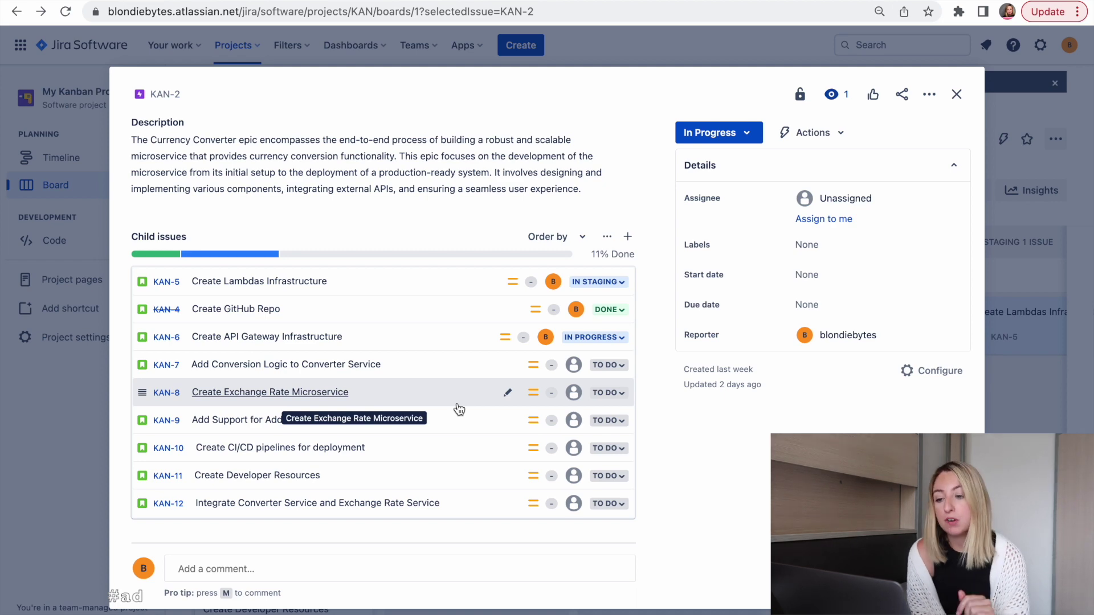
key(Escape)
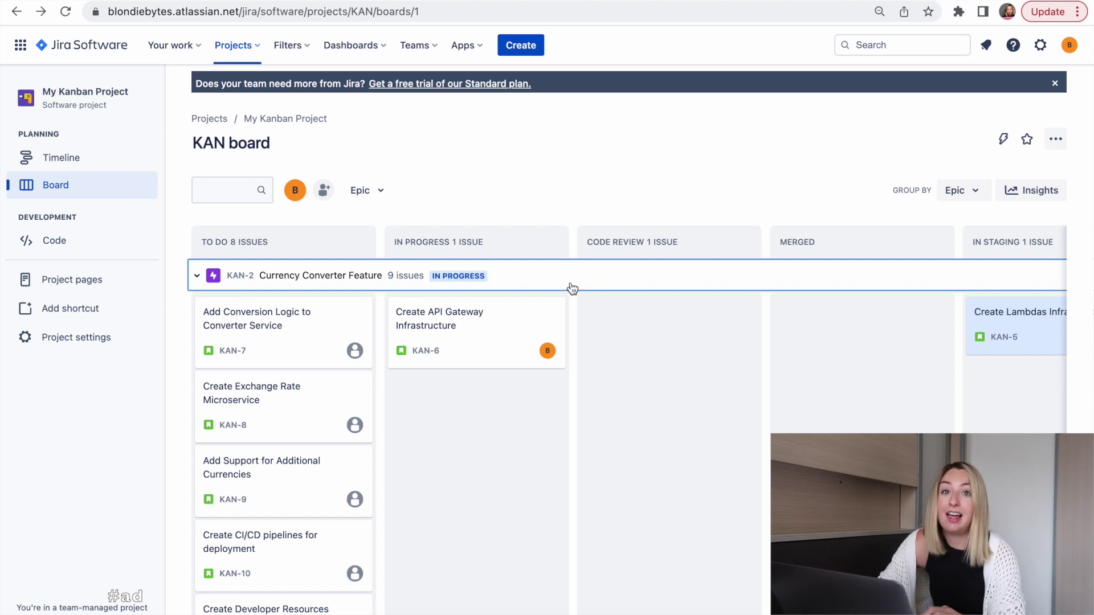
scroll(325, 346, down, 1)
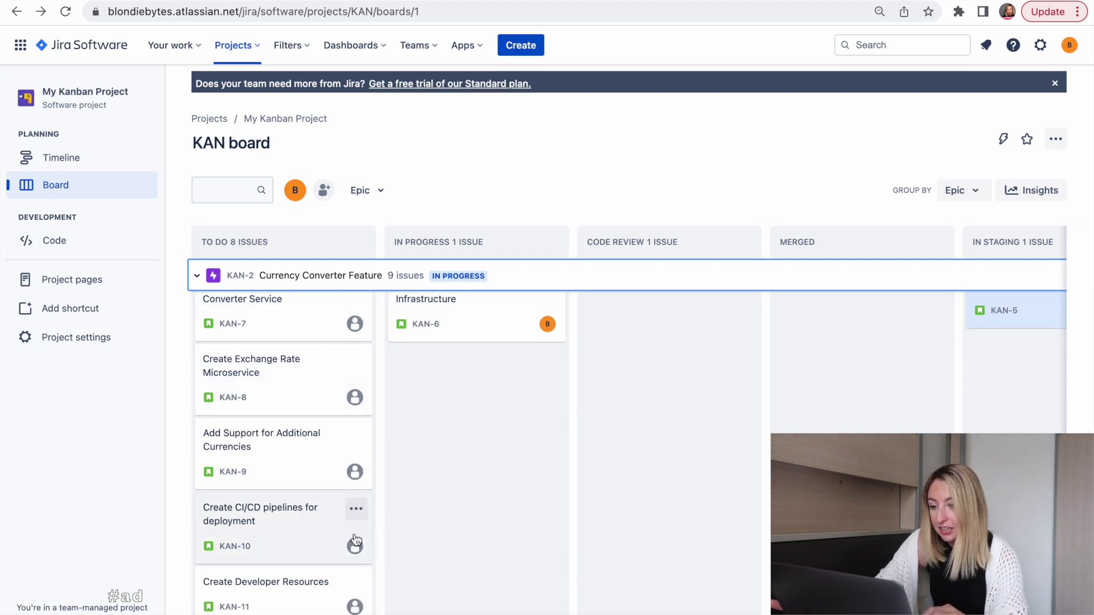
scroll(354, 540, up, 1)
scroll(698, 394, right, 5)
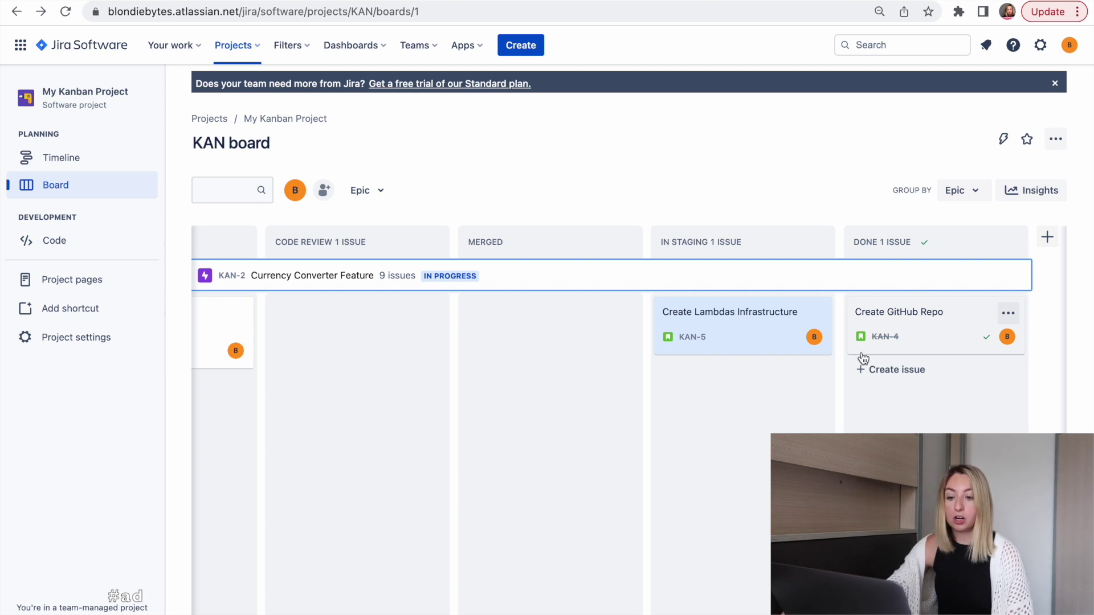
scroll(740, 354, left, 2)
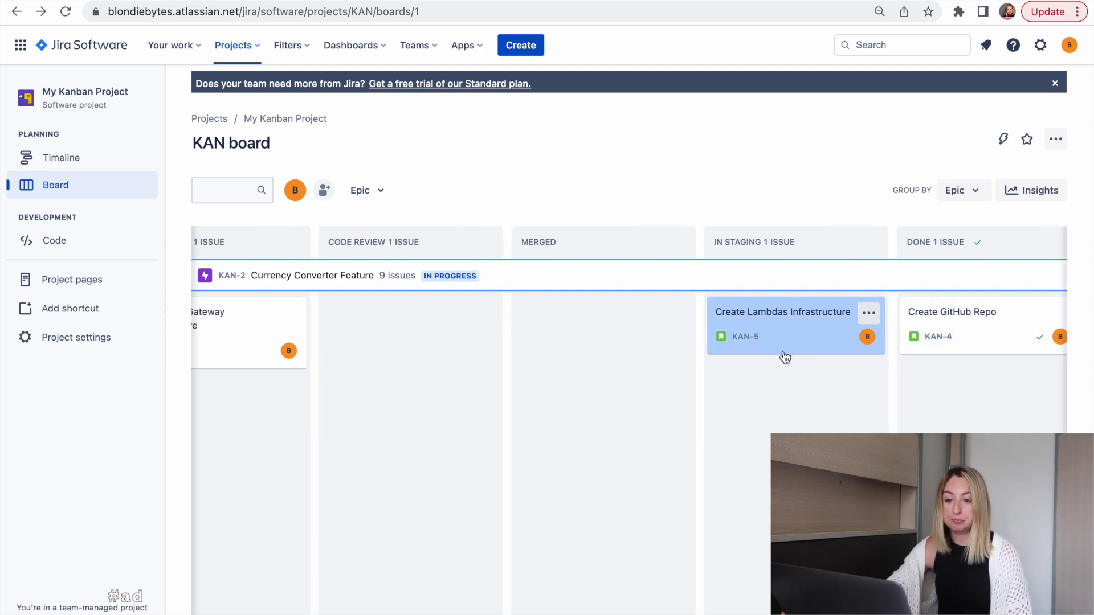
scroll(741, 356, left, 5)
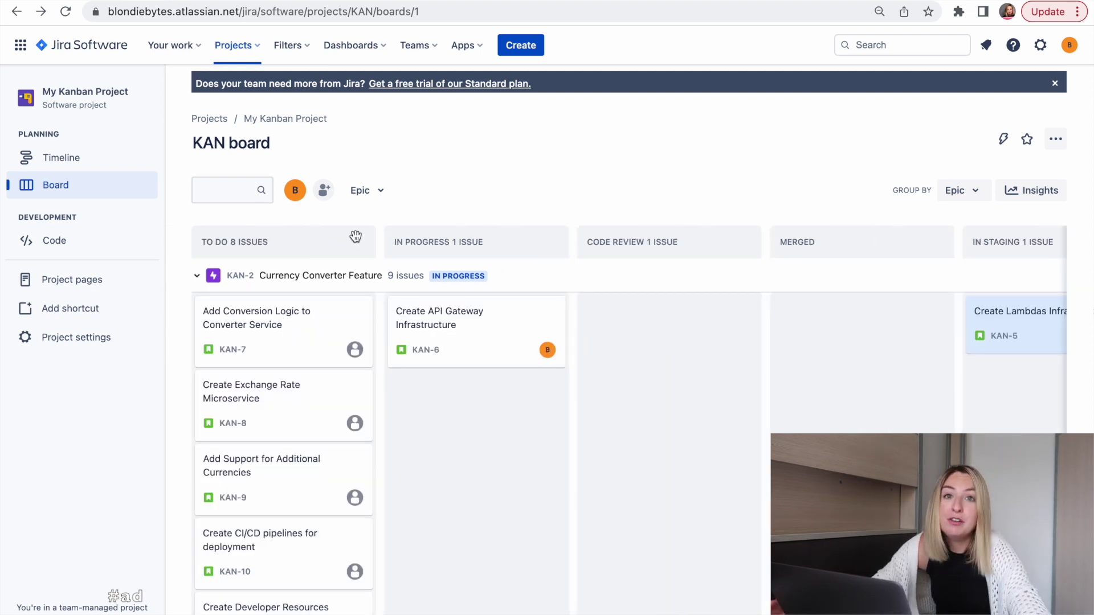
click(196, 278)
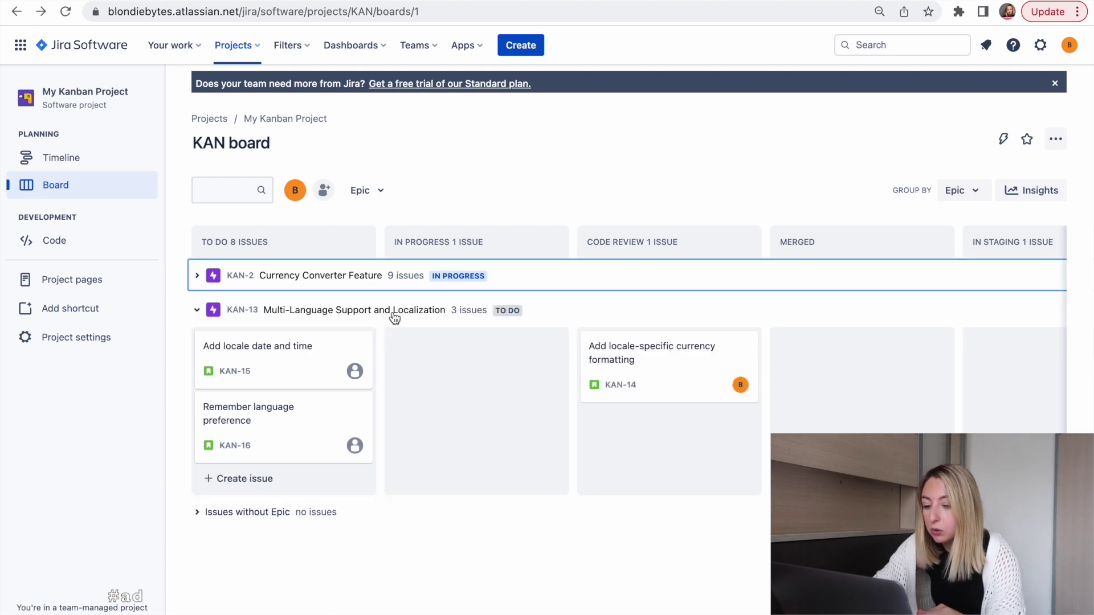
click(196, 276)
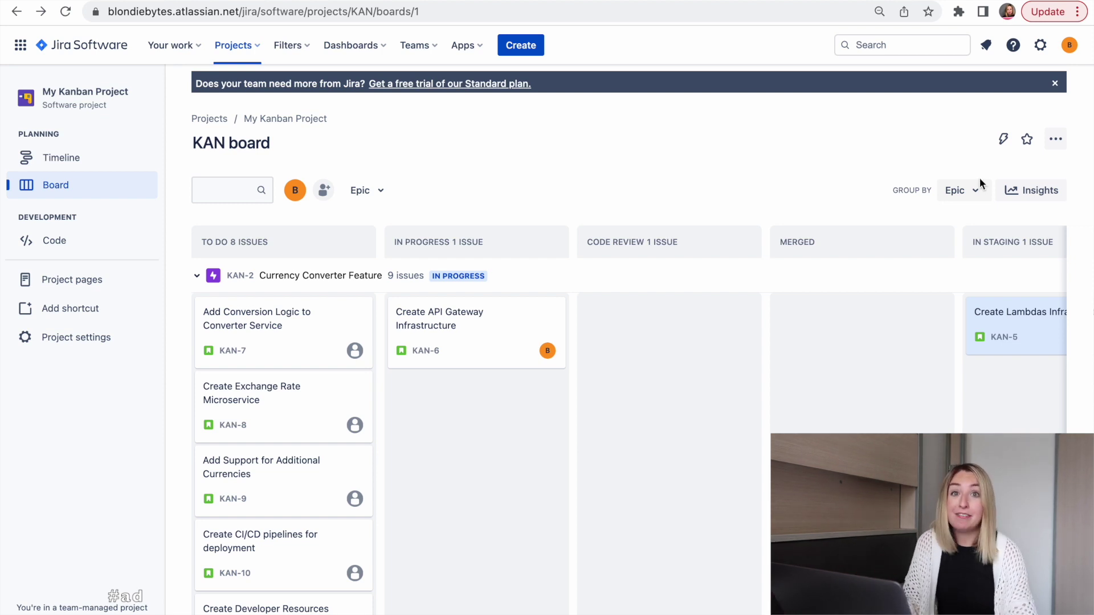
click(981, 192)
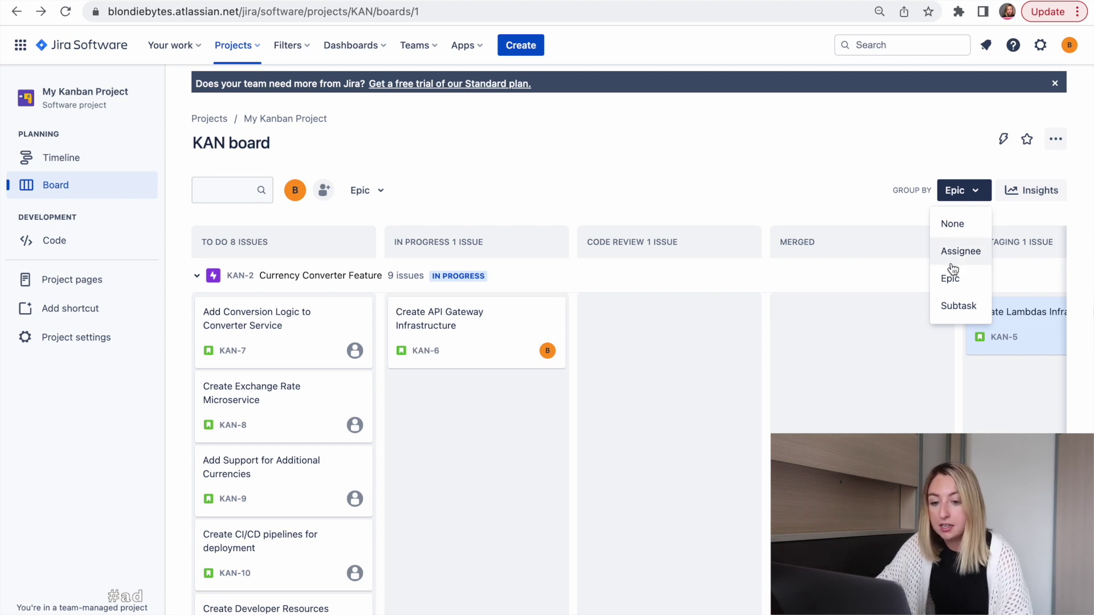
click(971, 219)
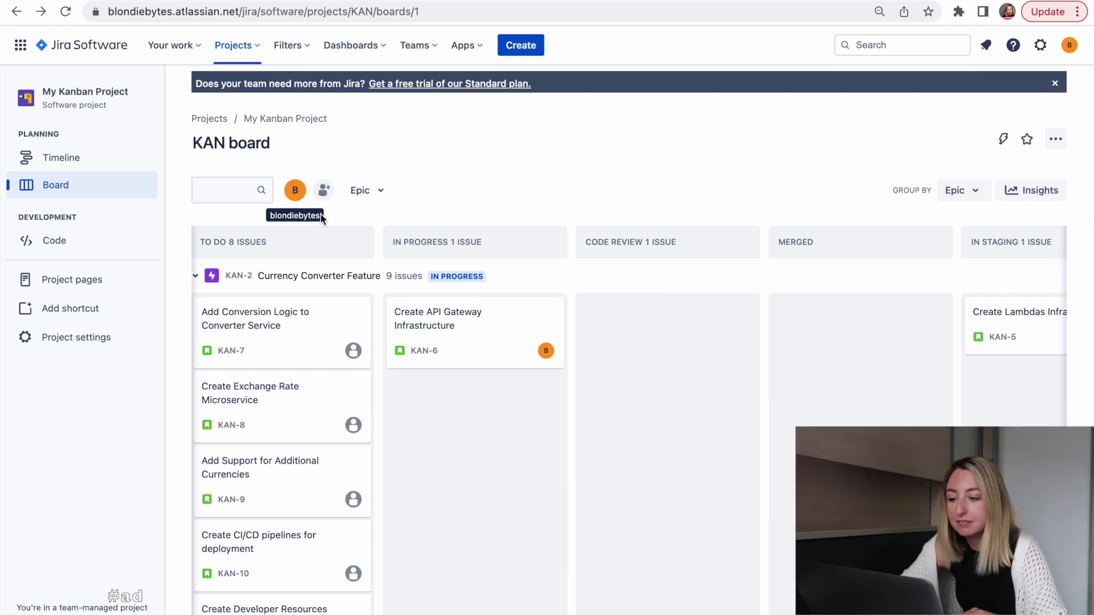
click(295, 191)
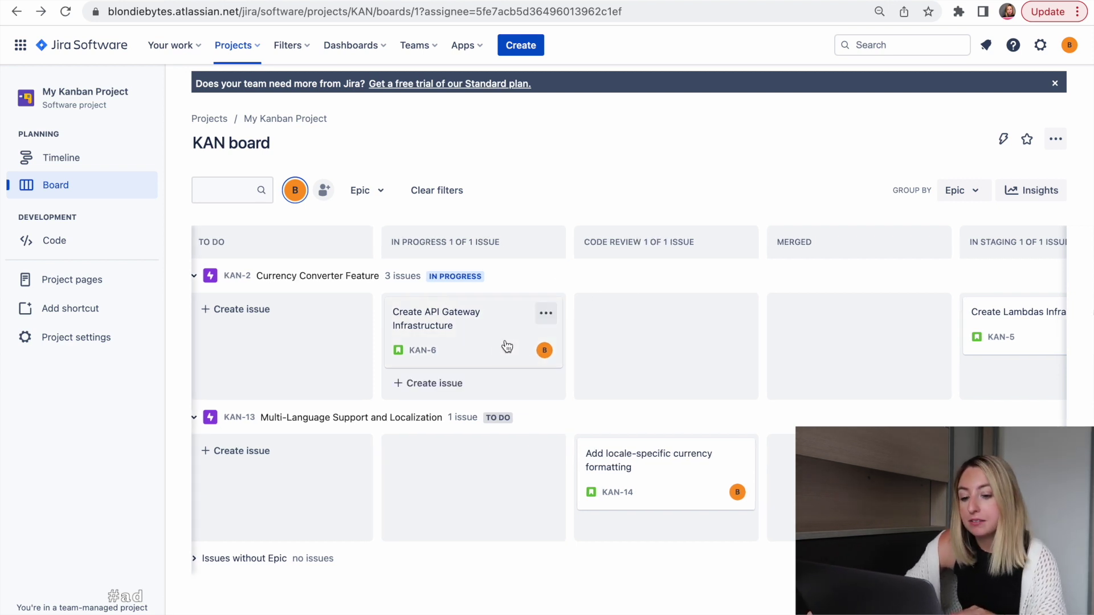
Scroll the assignee-filtered KAN board right and back left to review all columns
scroll(653, 438, right, 3)
scroll(654, 438, right, 5)
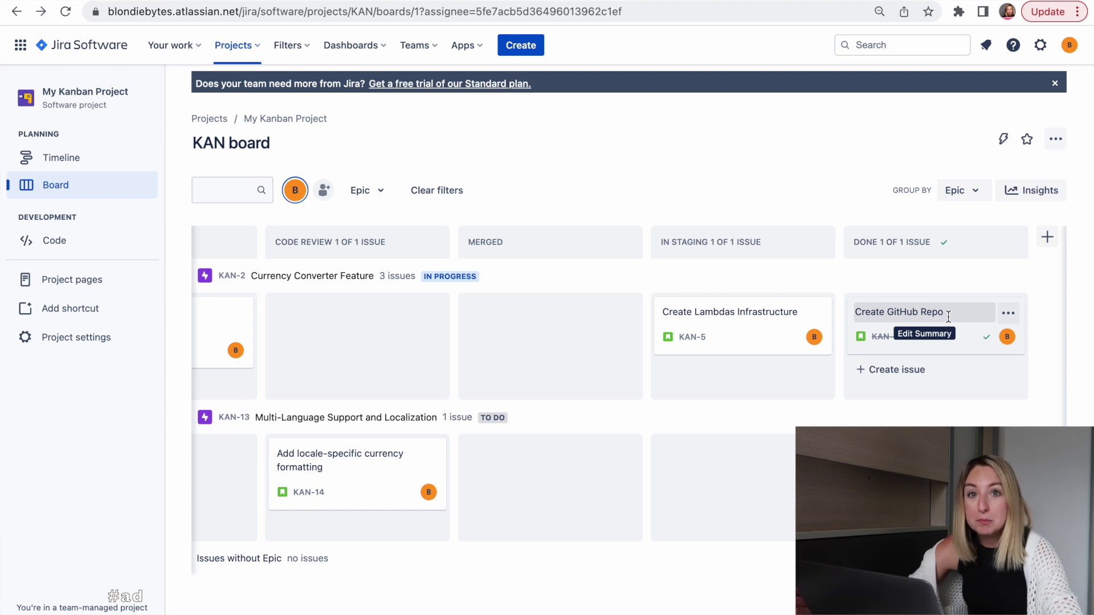
scroll(791, 381, left, 8)
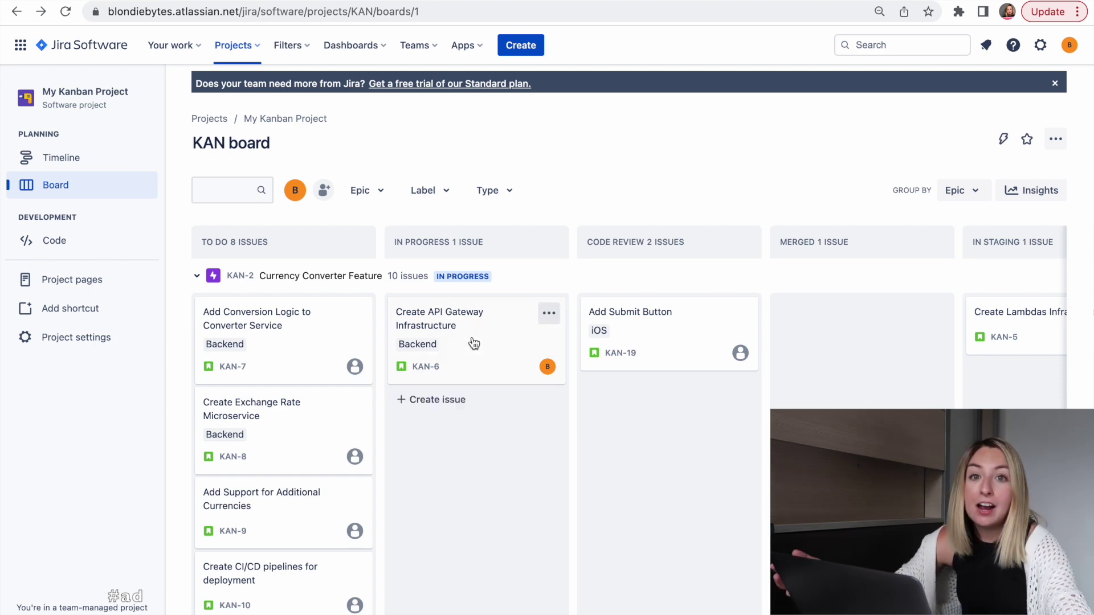
click(431, 369)
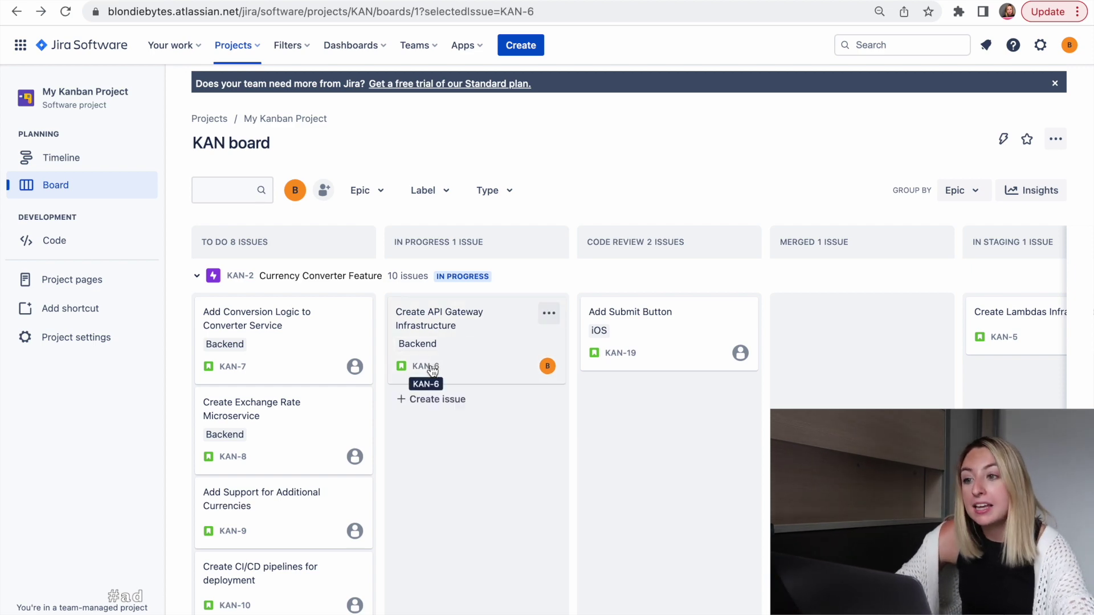
click(165, 94)
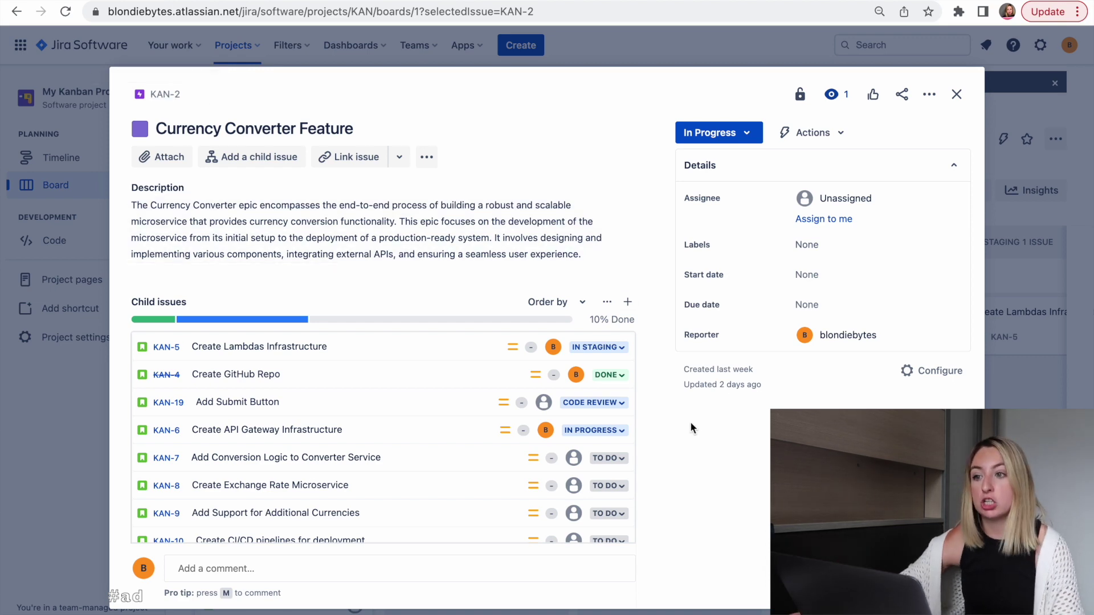
key(Escape)
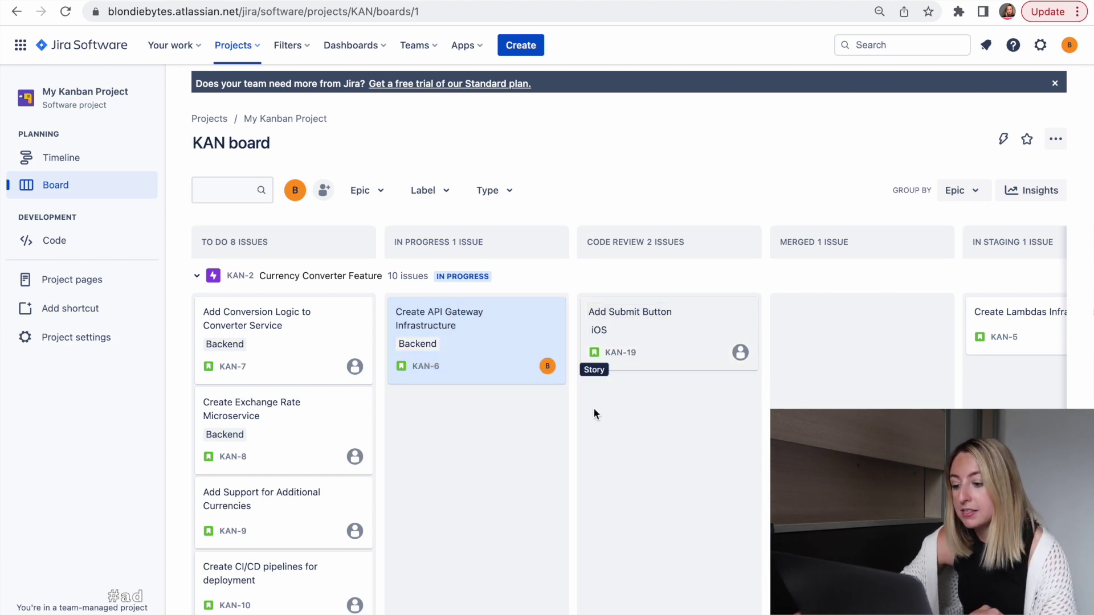
click(445, 195)
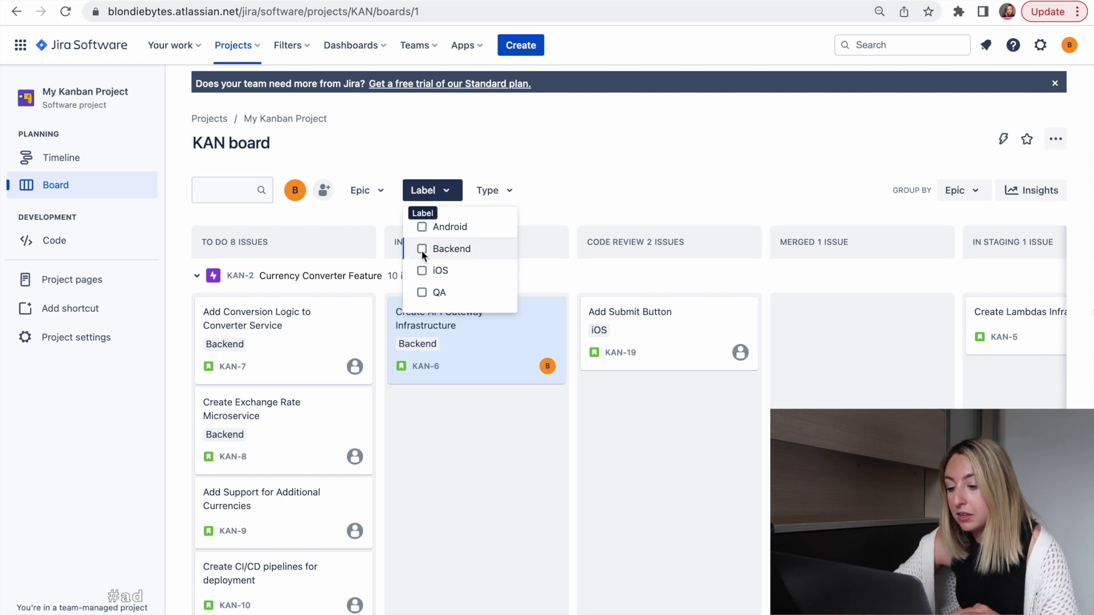
Filter the board by the iOS label, then switch the label filter to Backend only
click(422, 271)
click(694, 219)
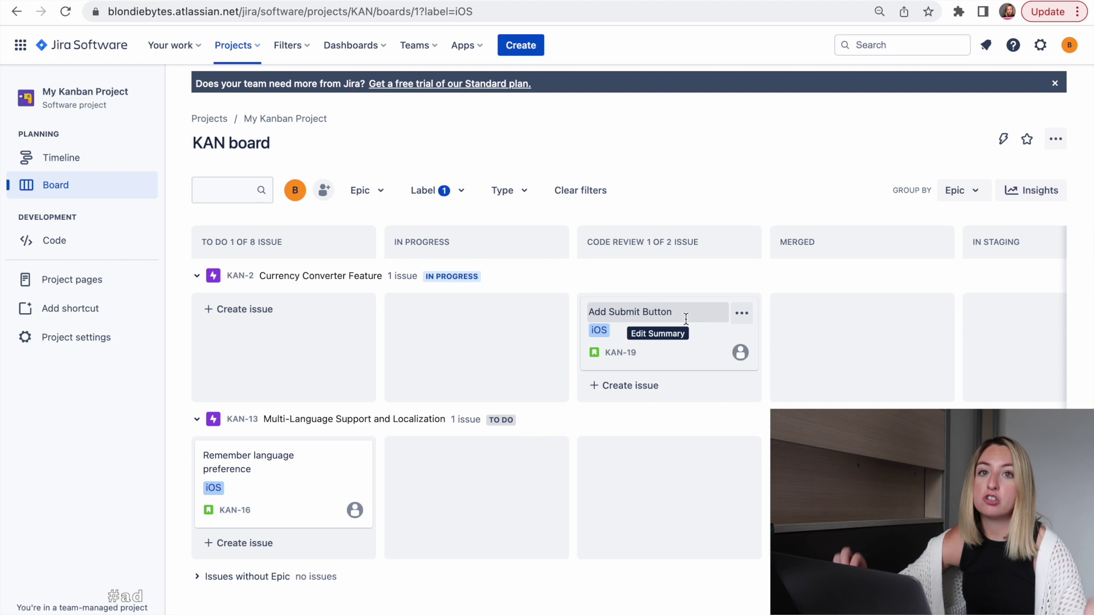
click(431, 191)
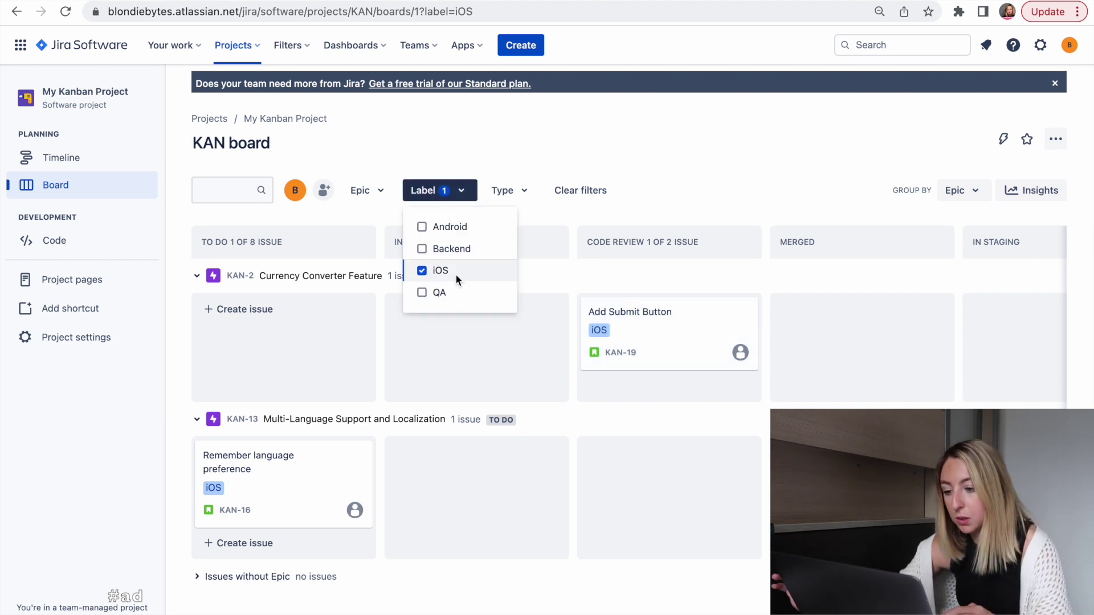
click(459, 250)
click(444, 263)
click(603, 137)
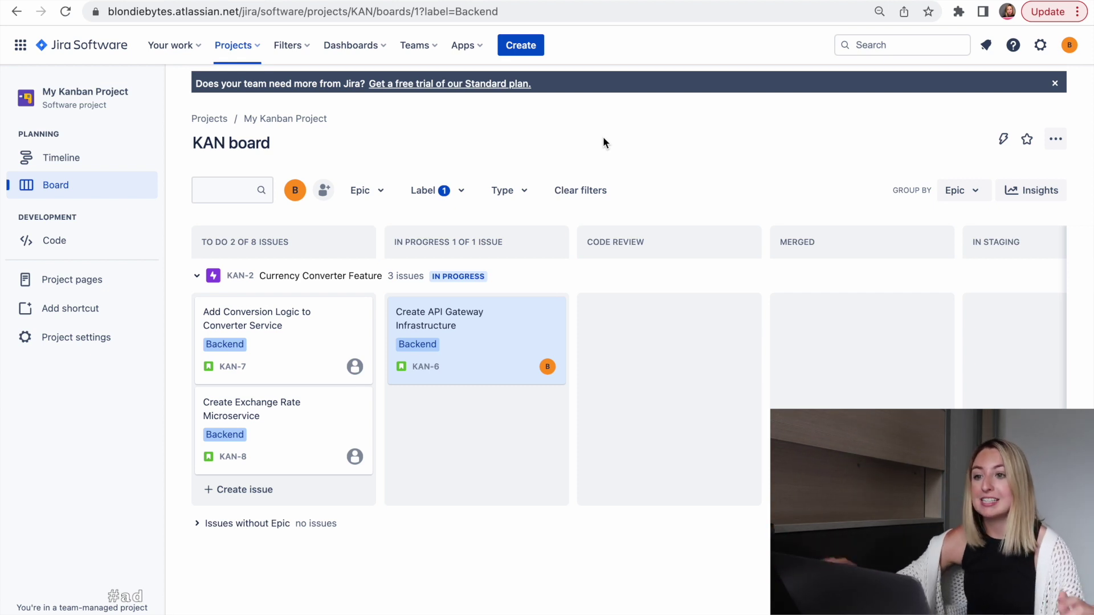
click(1058, 139)
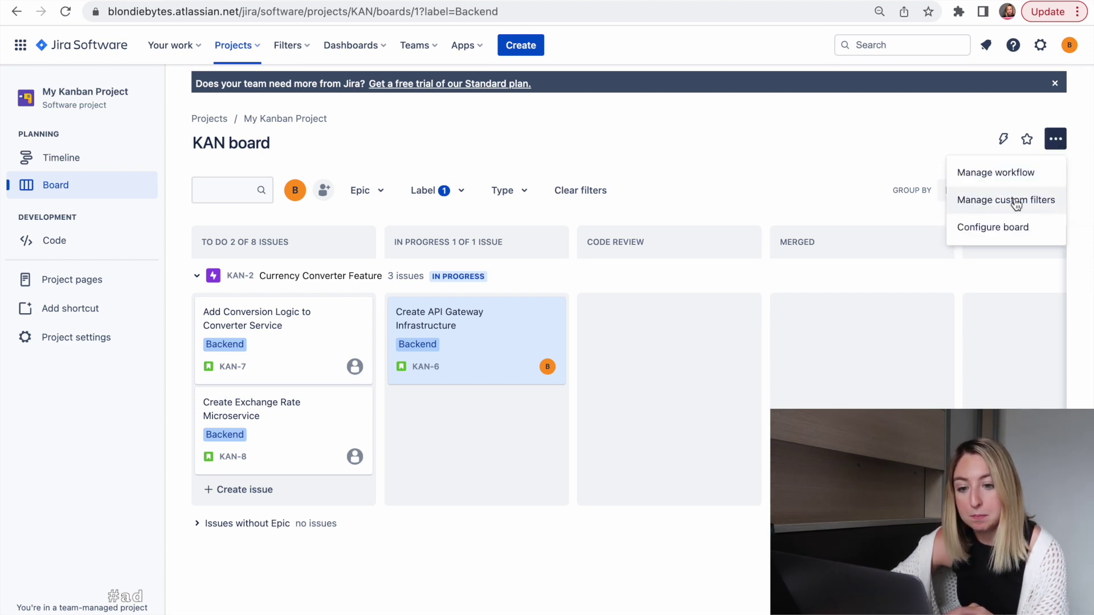
Create a custom board filter named 'iOS' with the query labels=iOS
click(991, 203)
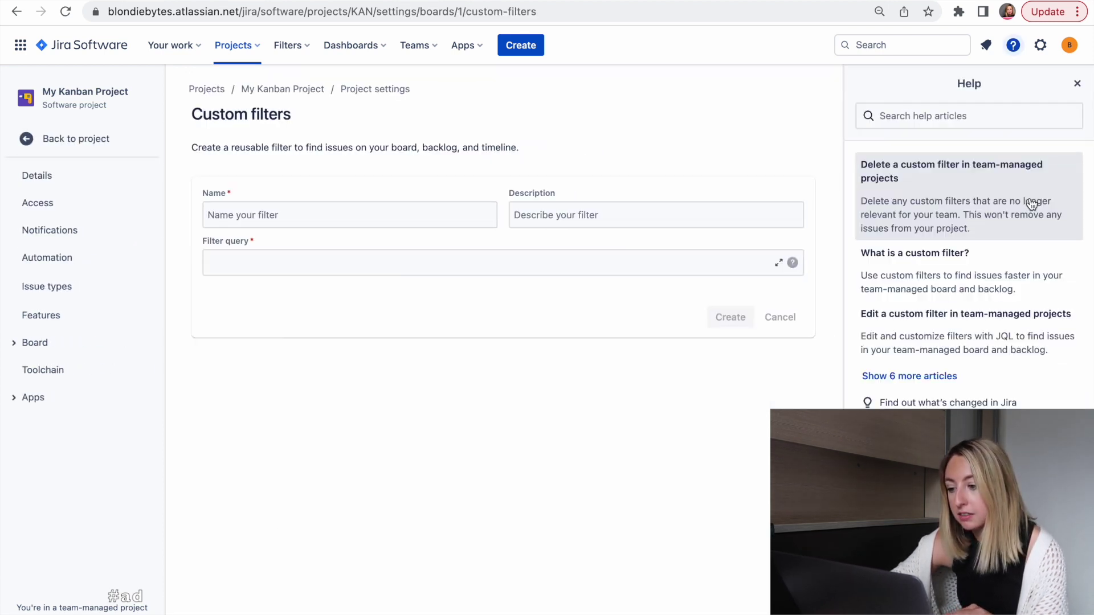
click(445, 209)
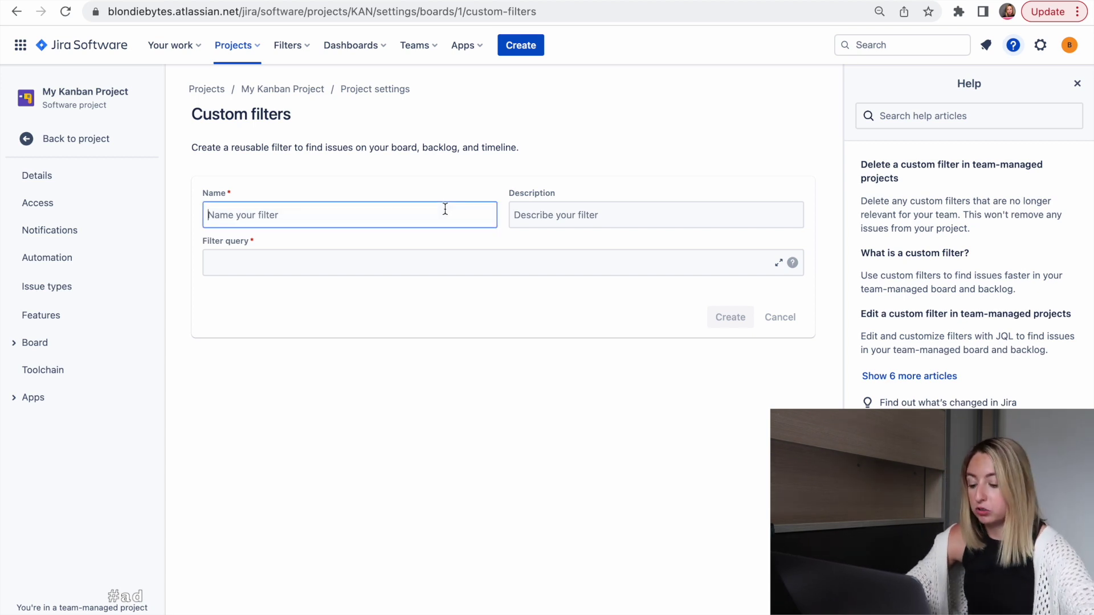
text(iOS)
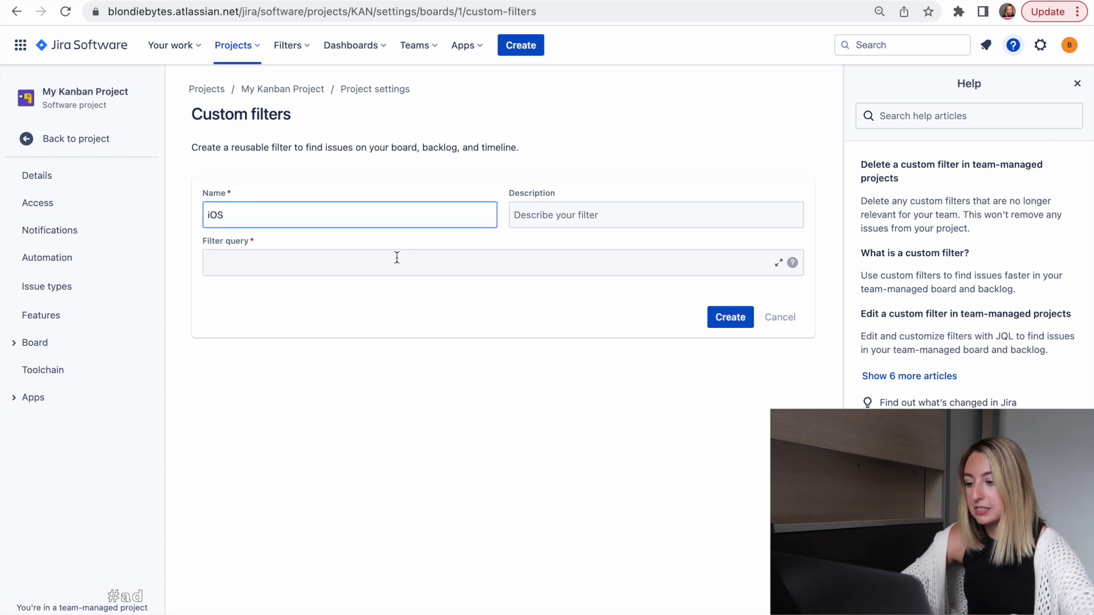
click(397, 258)
text(label)
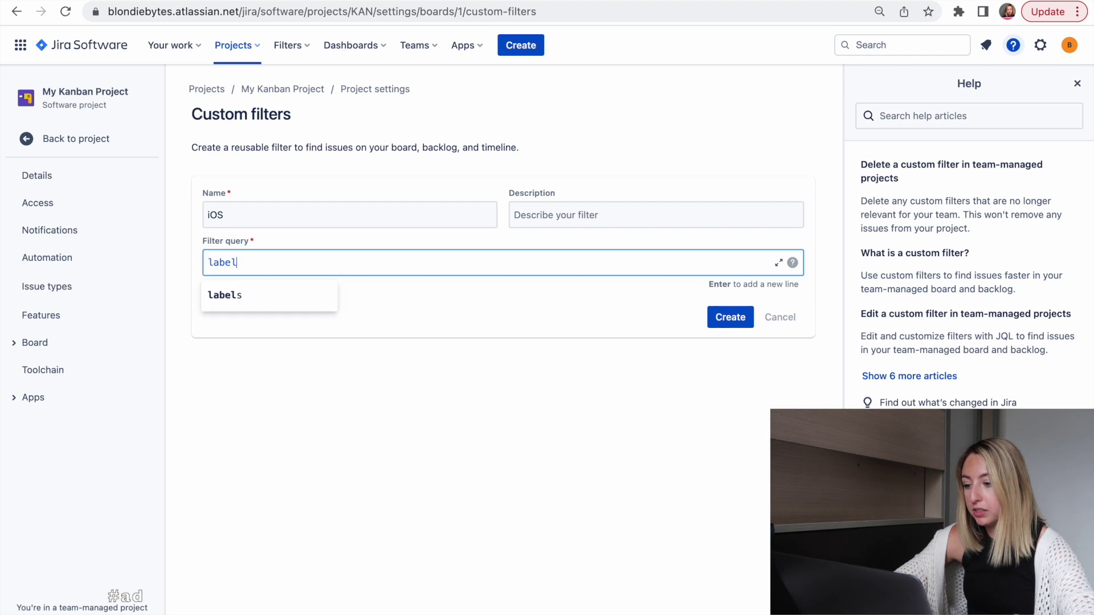
text(s=i)
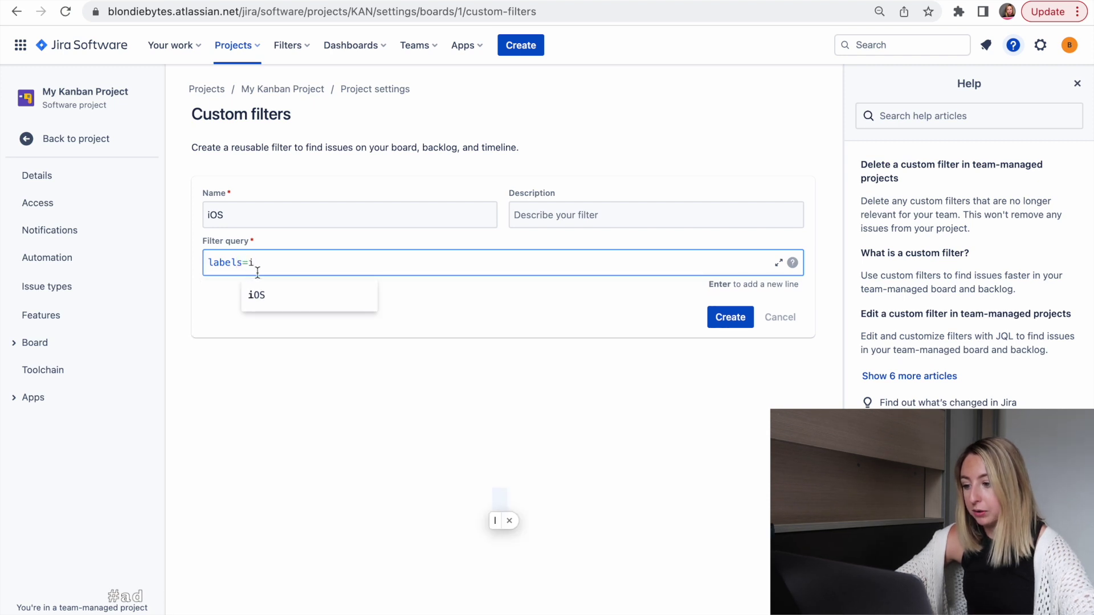
click(265, 301)
click(730, 317)
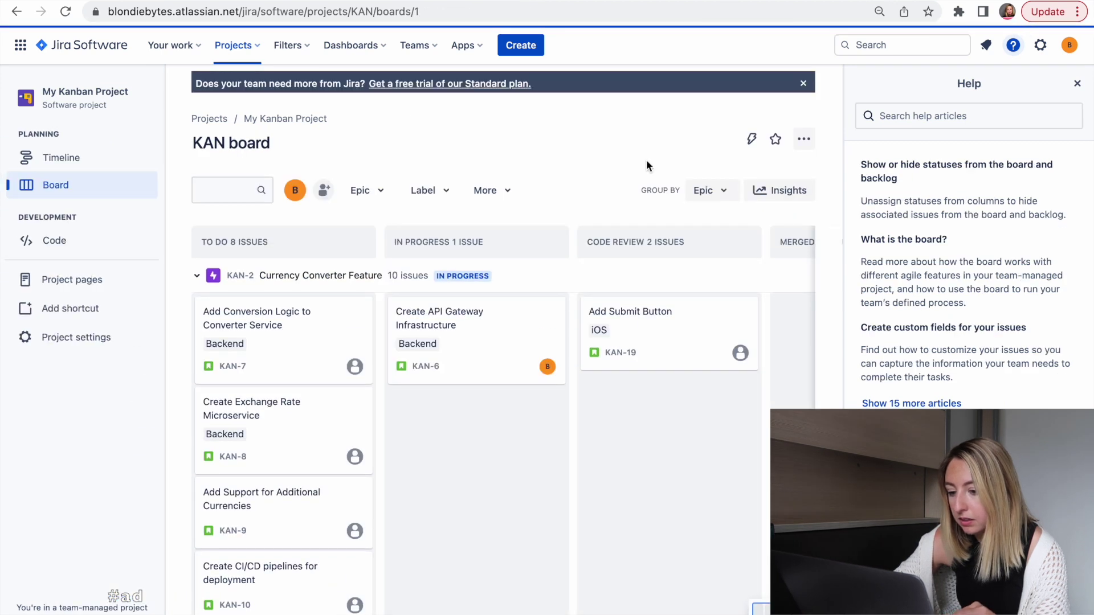
Apply the iOS custom filter to the KAN board
click(474, 194)
click(490, 242)
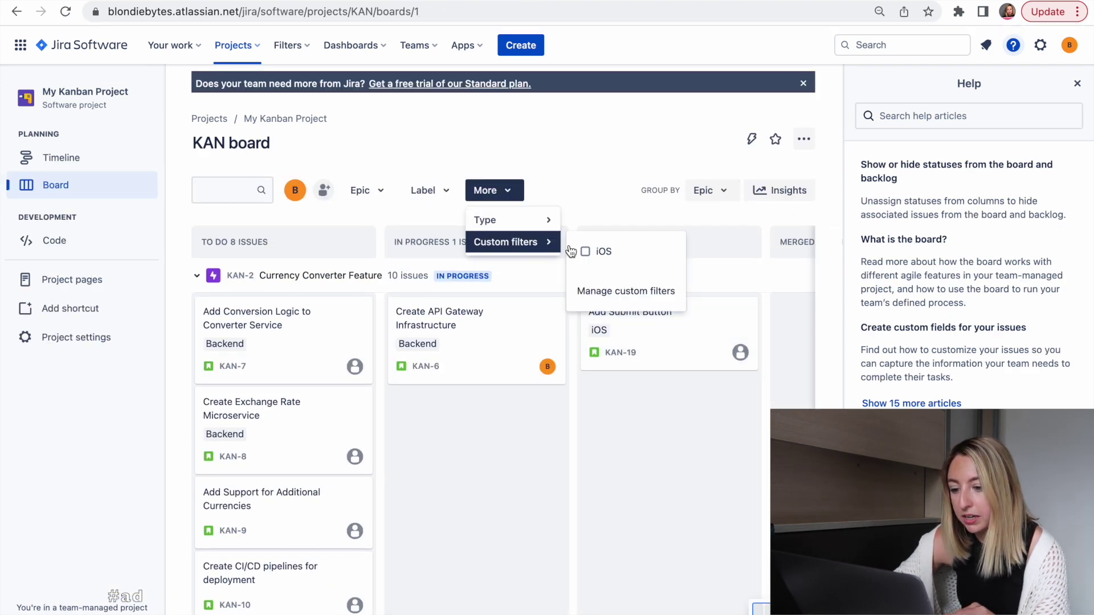
click(587, 251)
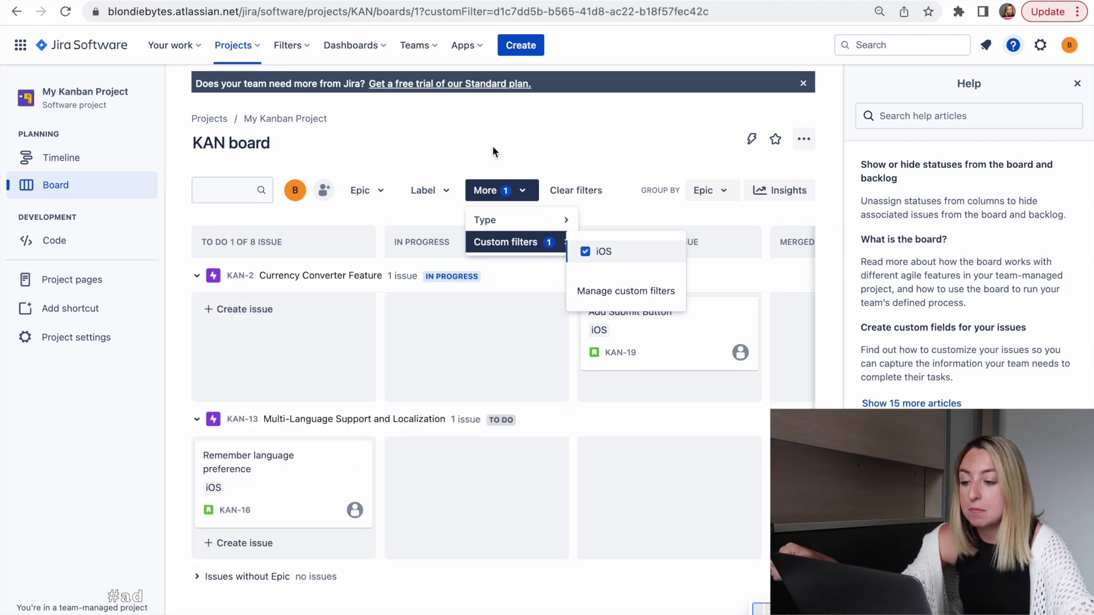
Go to the Custom filters settings page showing the iOS filter's labels=iOS query
click(426, 192)
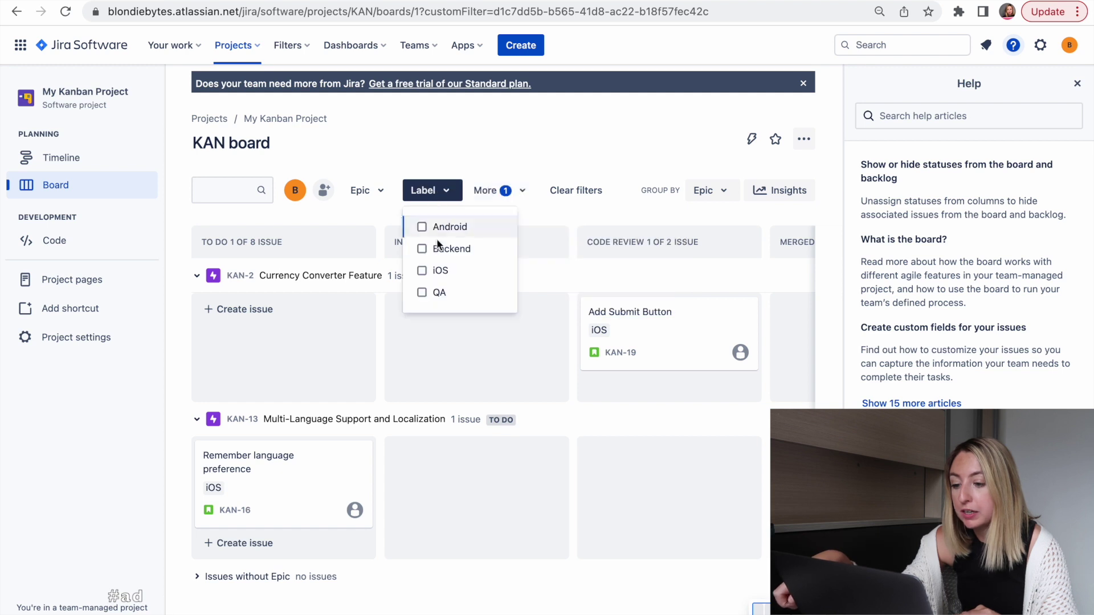
click(499, 197)
click(505, 241)
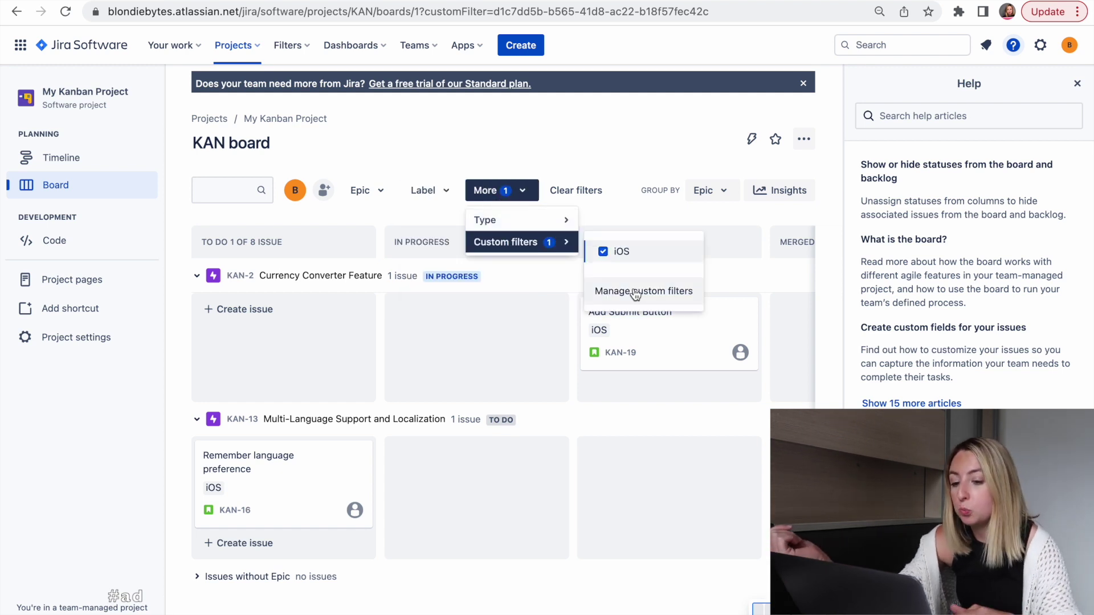
click(633, 290)
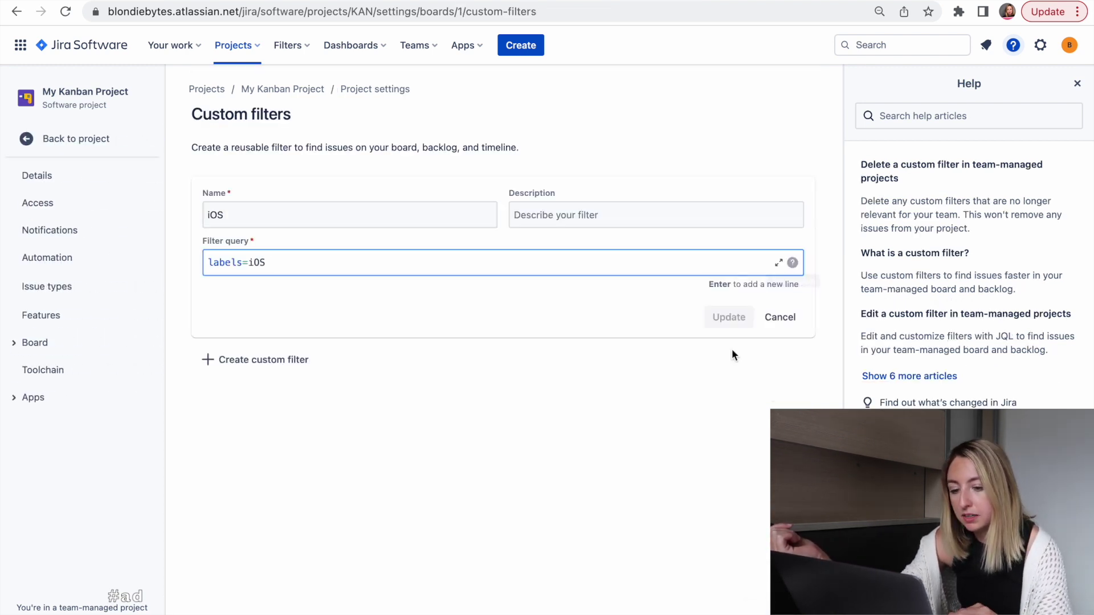
Open the JQL syntax help page and scroll down to its functions, fields and keywords topics
click(793, 263)
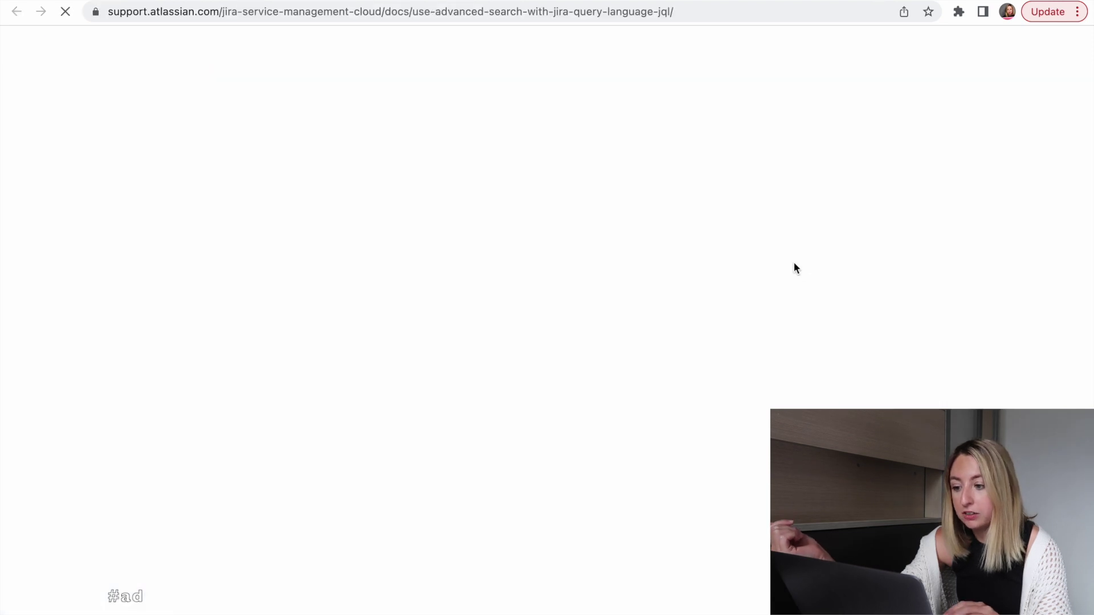
scroll(486, 431, down, 8)
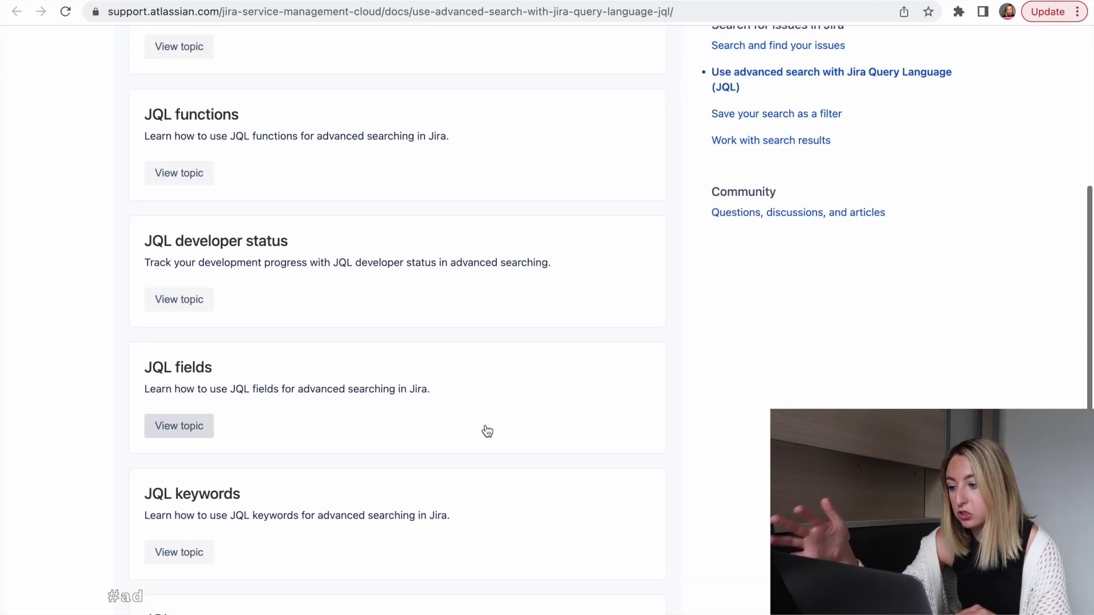